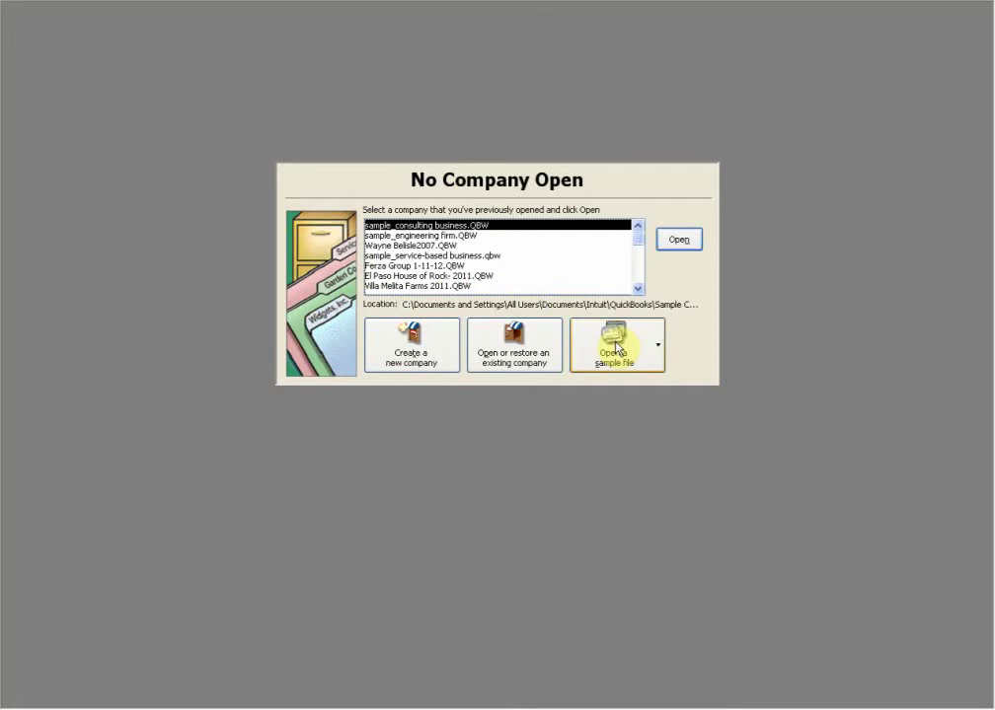
Open the sample company file 'sample_consulting business.QBW' from the sample file list.
{"action": "left_click", "coordinate": [617, 349]}
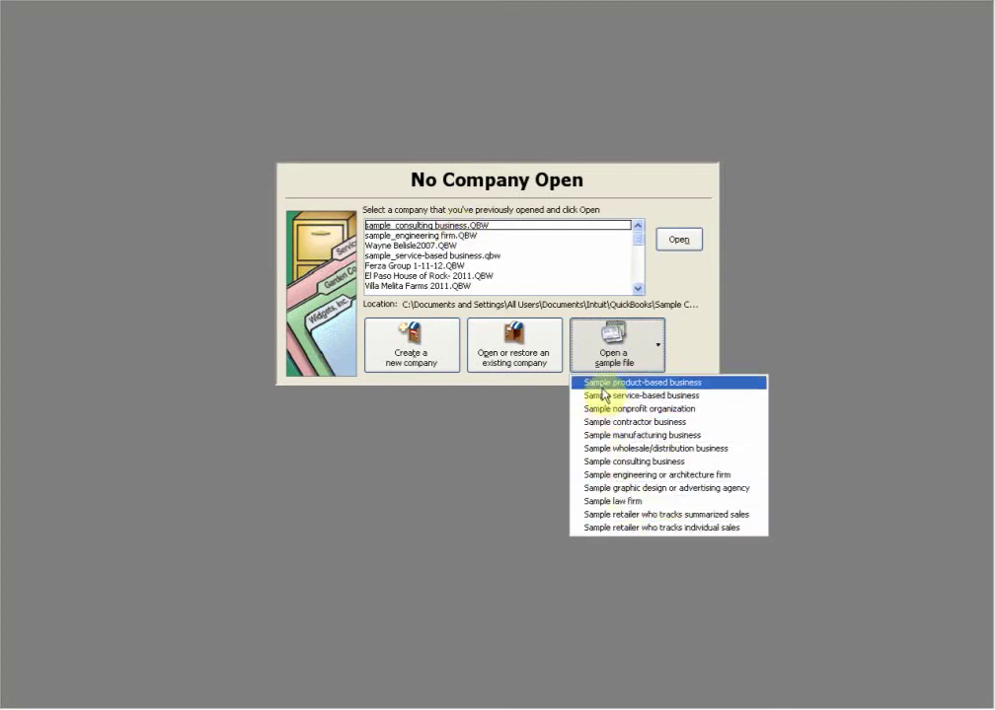
{"action": "left_click", "coordinate": [464, 226]}
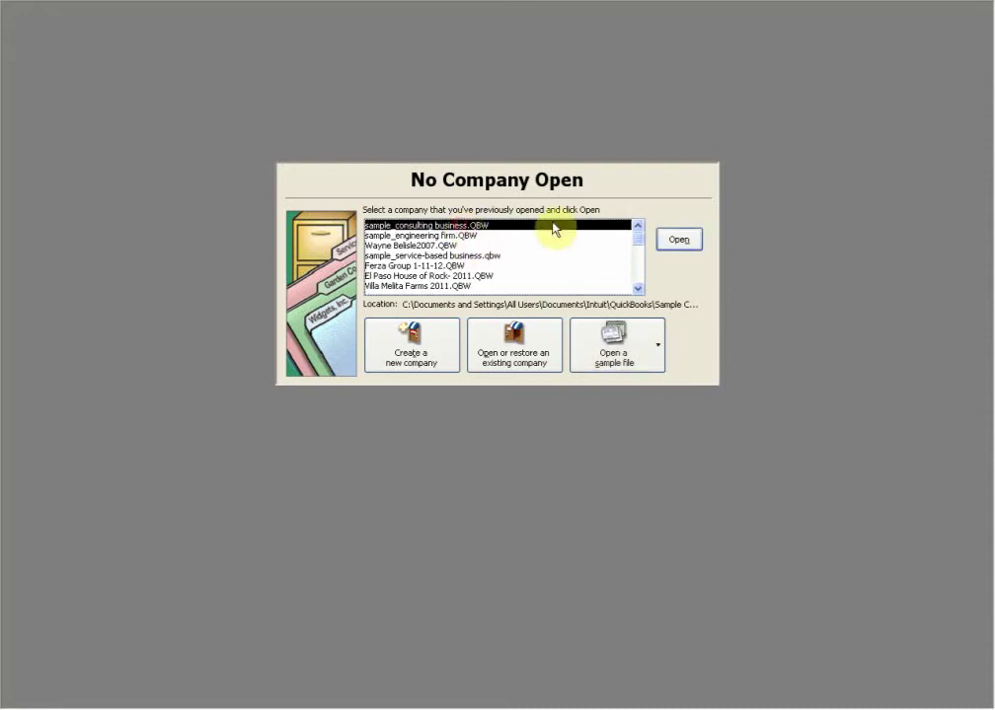
{"action": "left_click", "coordinate": [675, 240]}
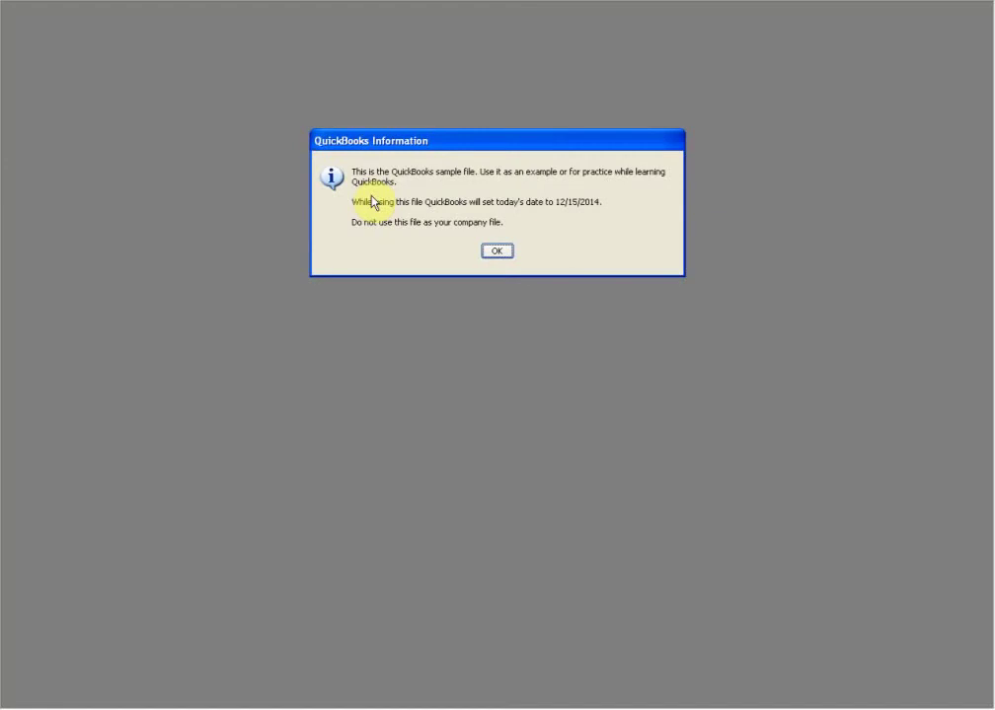
Acknowledge the notice that today's date will be set to 12/15/2014.
{"action": "left_click", "coordinate": [496, 252]}
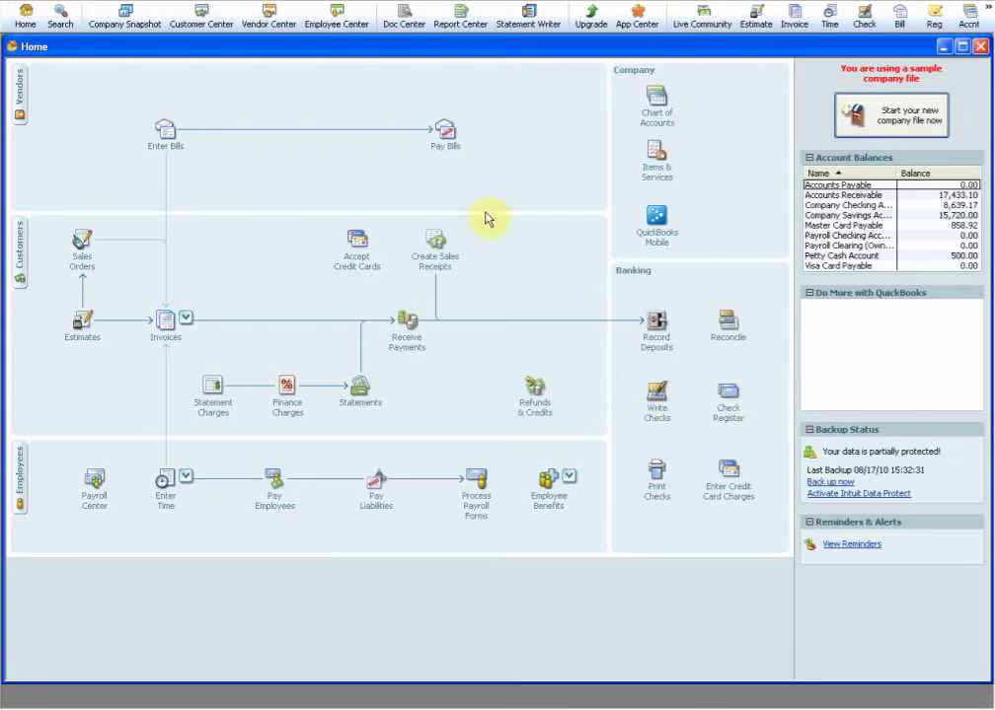
Show the Open Window List, narrow the panel, then hide it.
{"action": "left_click", "coordinate": [70, 3]}
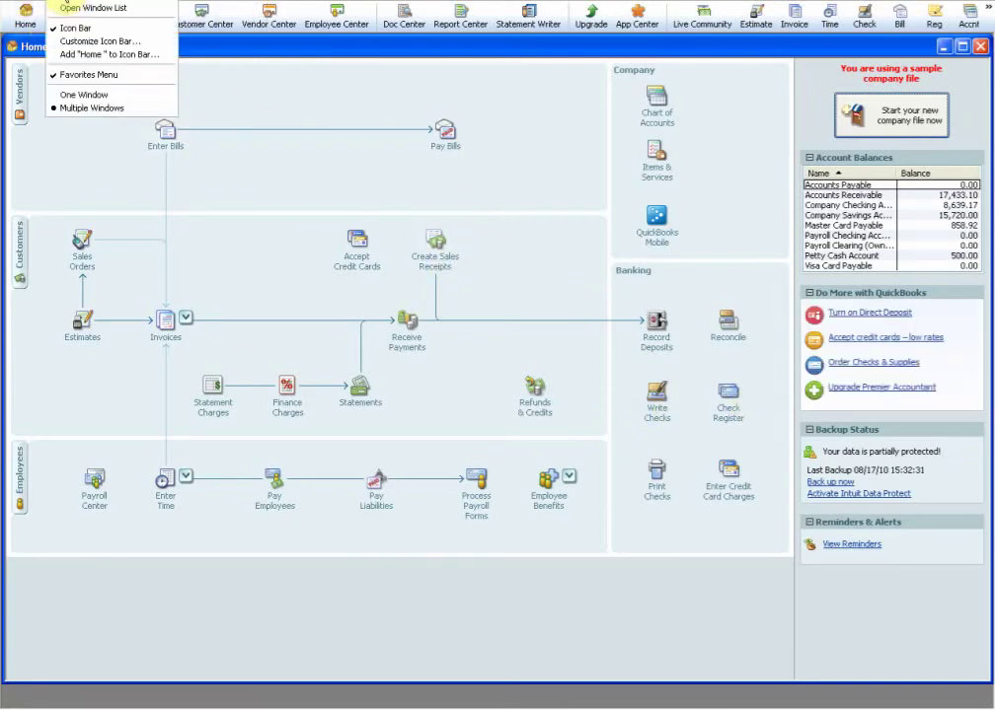
{"action": "left_click", "coordinate": [61, 7]}
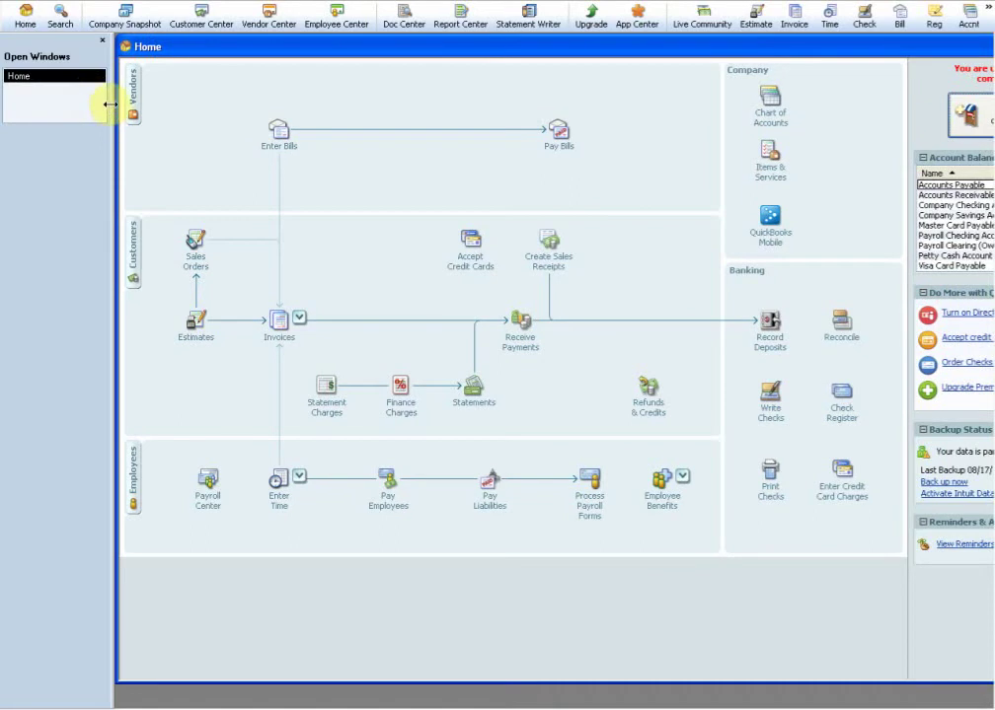
{"action": "left_click_drag", "start_coordinate": [110, 105], "coordinate": [54, 99]}
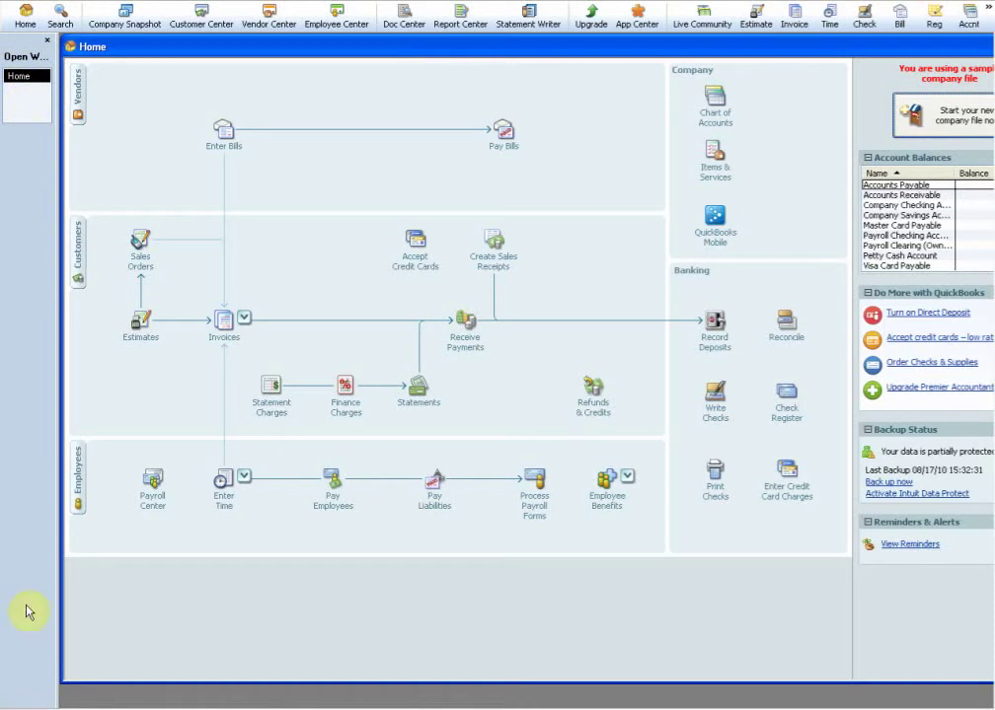
{"action": "left_click", "coordinate": [43, 38]}
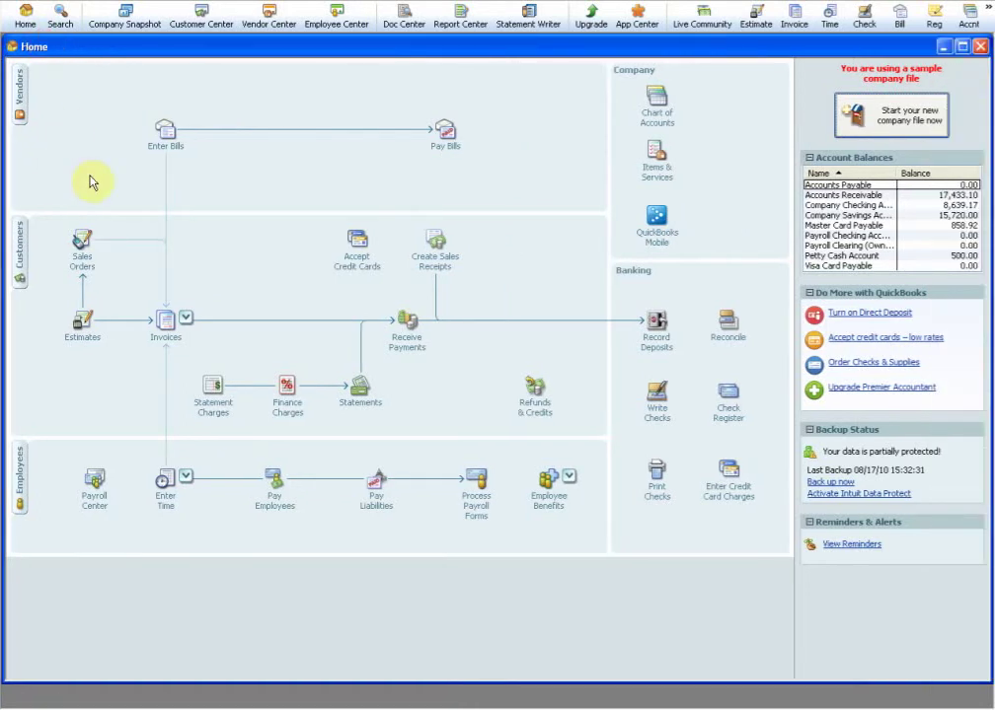
Bring back the Open Window List and switch to One Window mode.
{"action": "right_click", "coordinate": [48, 2]}
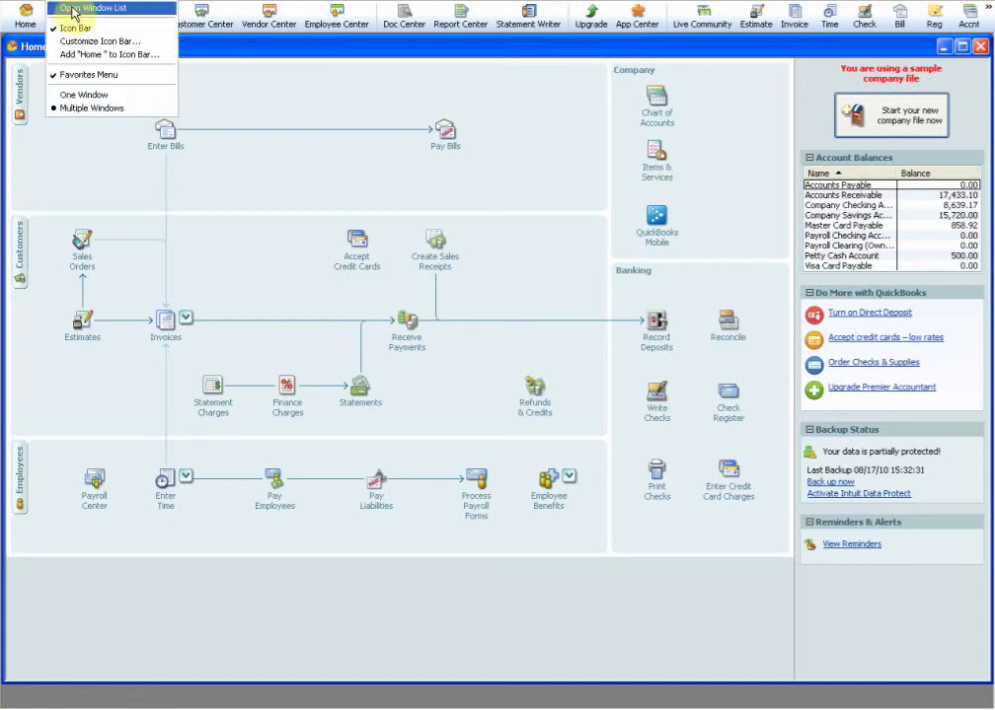
{"action": "left_click", "coordinate": [74, 8]}
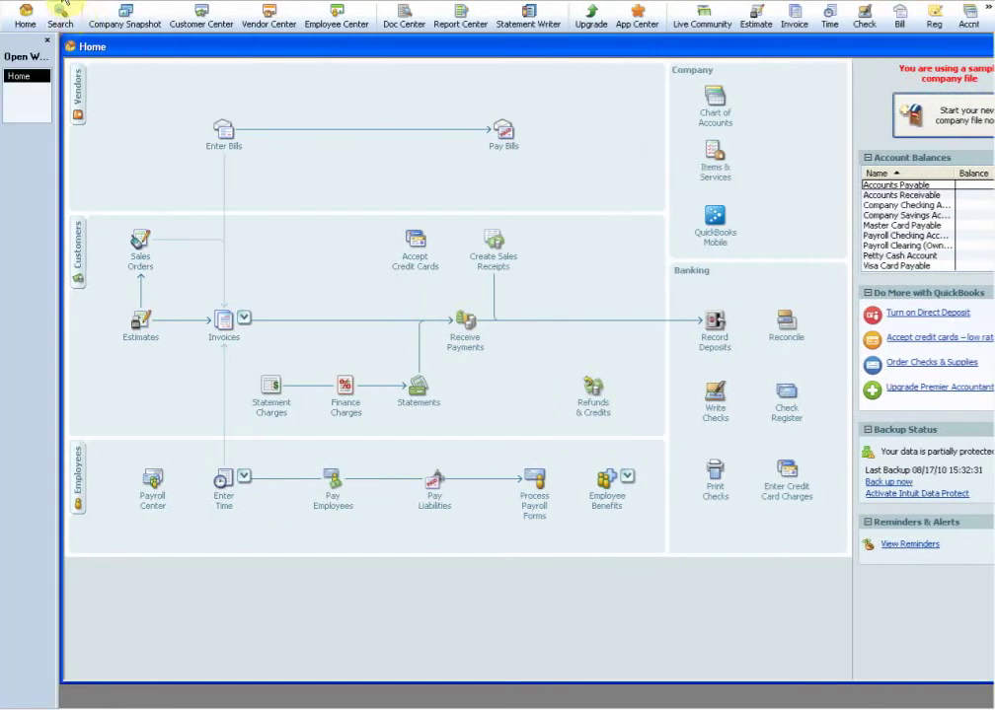
{"action": "right_click", "coordinate": [51, 4]}
{"action": "left_click", "coordinate": [65, 94]}
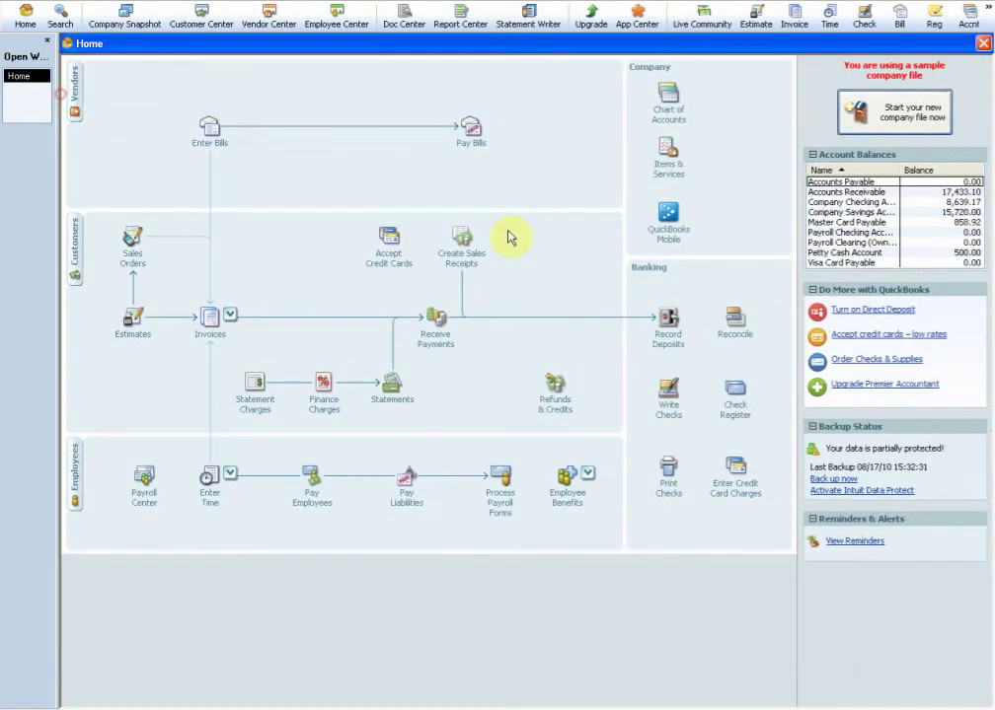
{"action": "double_click", "coordinate": [854, 213]}
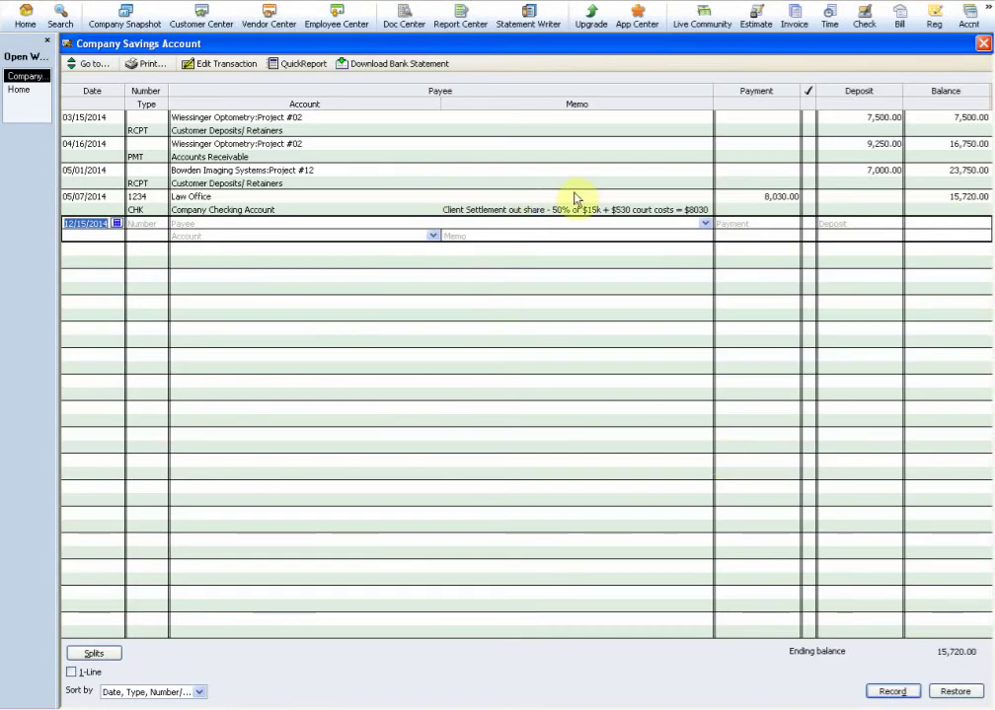
{"action": "left_click", "coordinate": [983, 44]}
{"action": "double_click", "coordinate": [904, 203]}
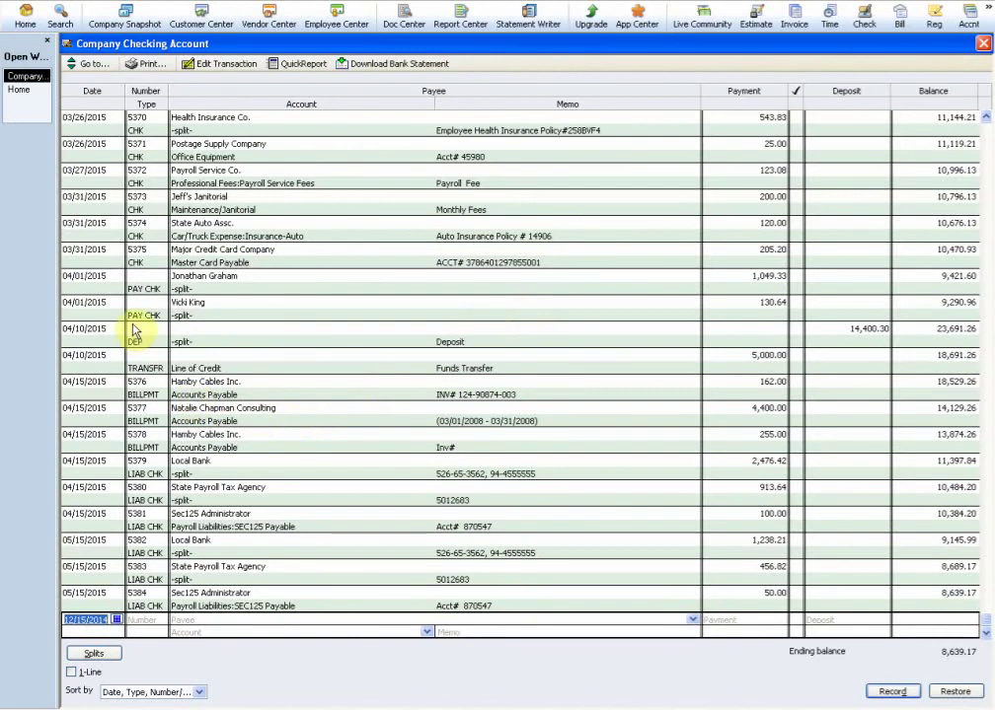
{"action": "scroll", "coordinate": [134, 513], "scroll_direction": "up", "scroll_amount": 10}
{"action": "scroll", "coordinate": [138, 466], "scroll_direction": "up", "scroll_amount": 20}
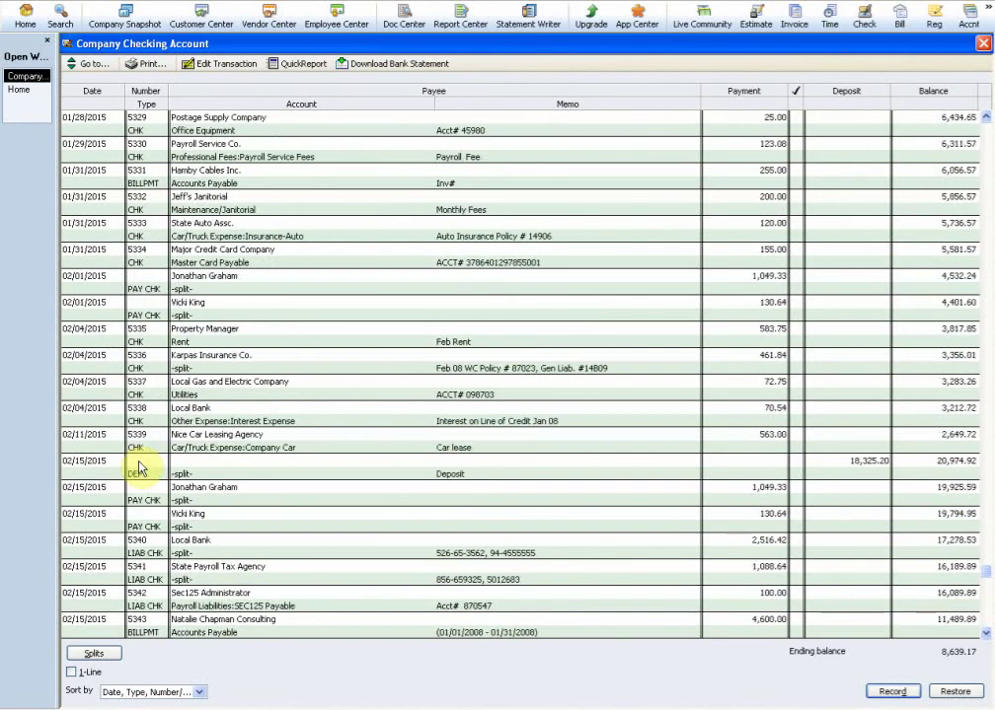
{"action": "scroll", "coordinate": [128, 459], "scroll_direction": "up", "scroll_amount": 10}
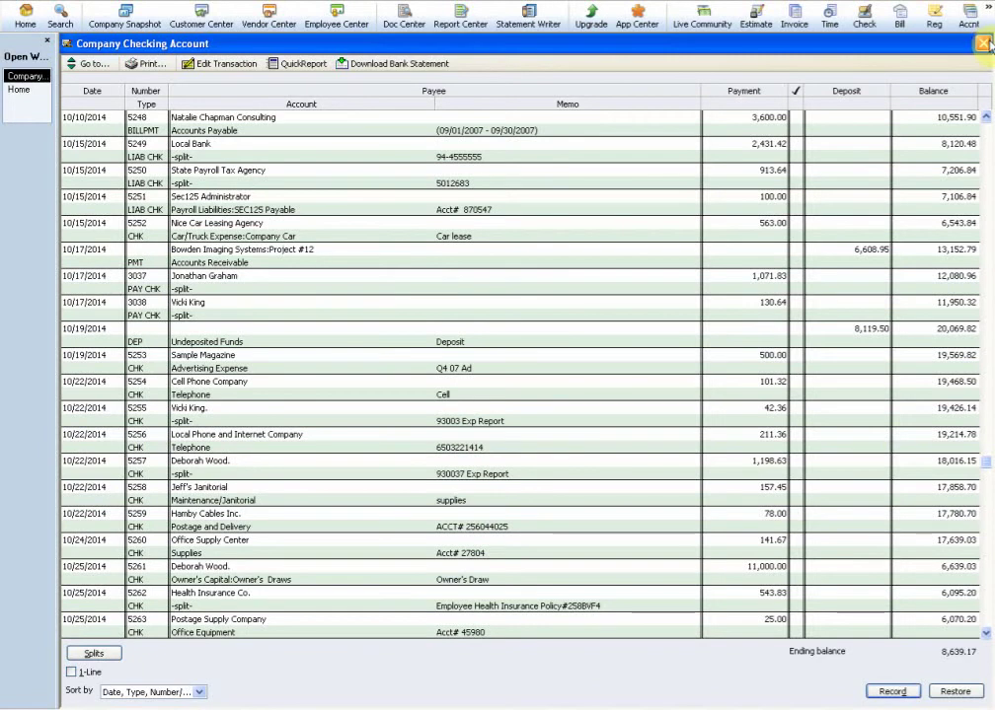
{"action": "left_click", "coordinate": [983, 43]}
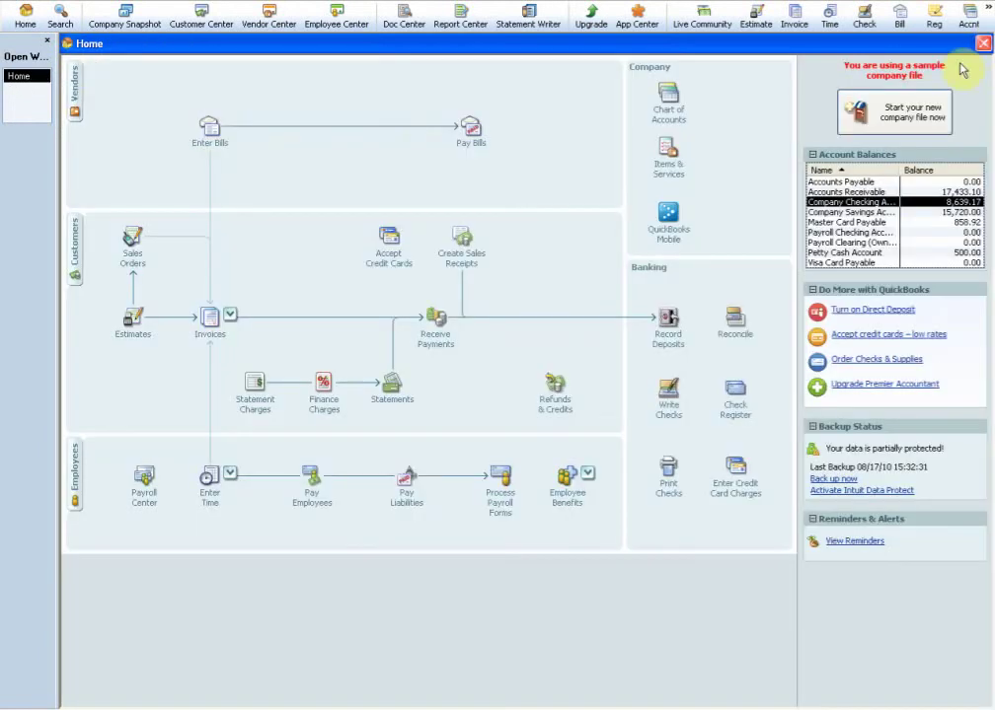
Run the Profit & Loss Standard report for December 1–15, 2014.
{"action": "left_click", "coordinate": [434, 3]}
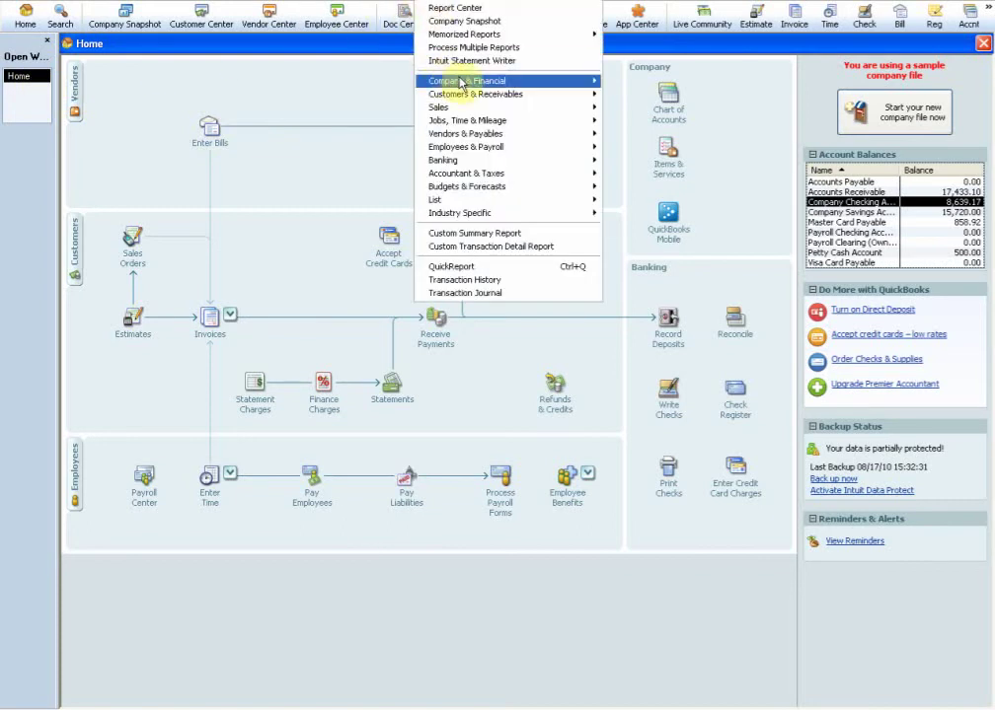
{"action": "mouse_move", "coordinate": [598, 90]}
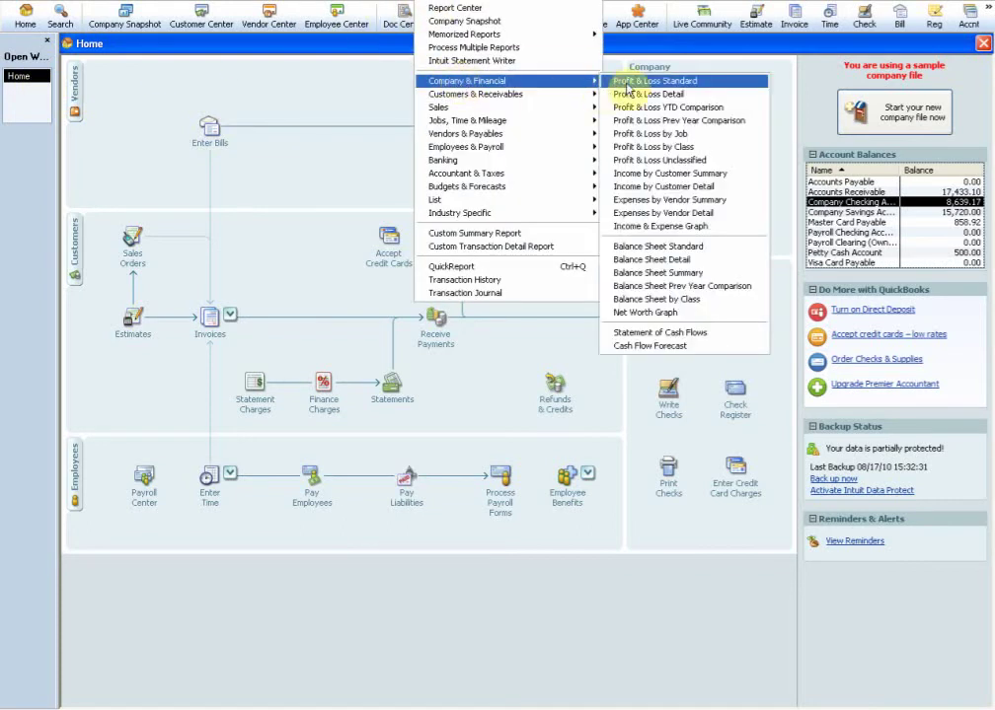
{"action": "left_click", "coordinate": [627, 83]}
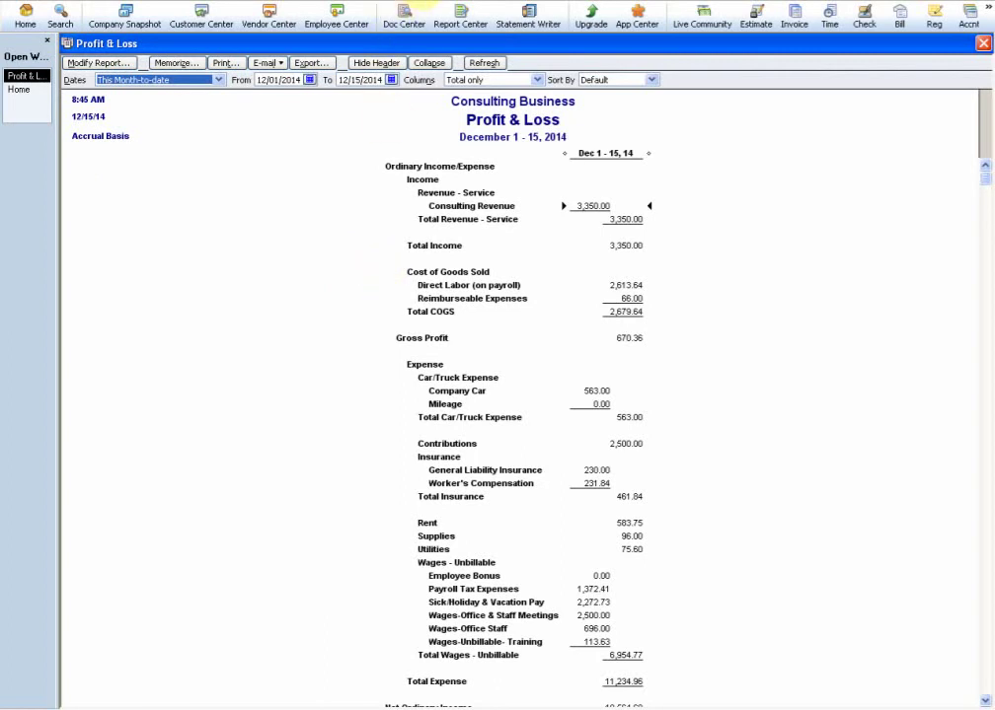
{"action": "left_click", "coordinate": [431, 3]}
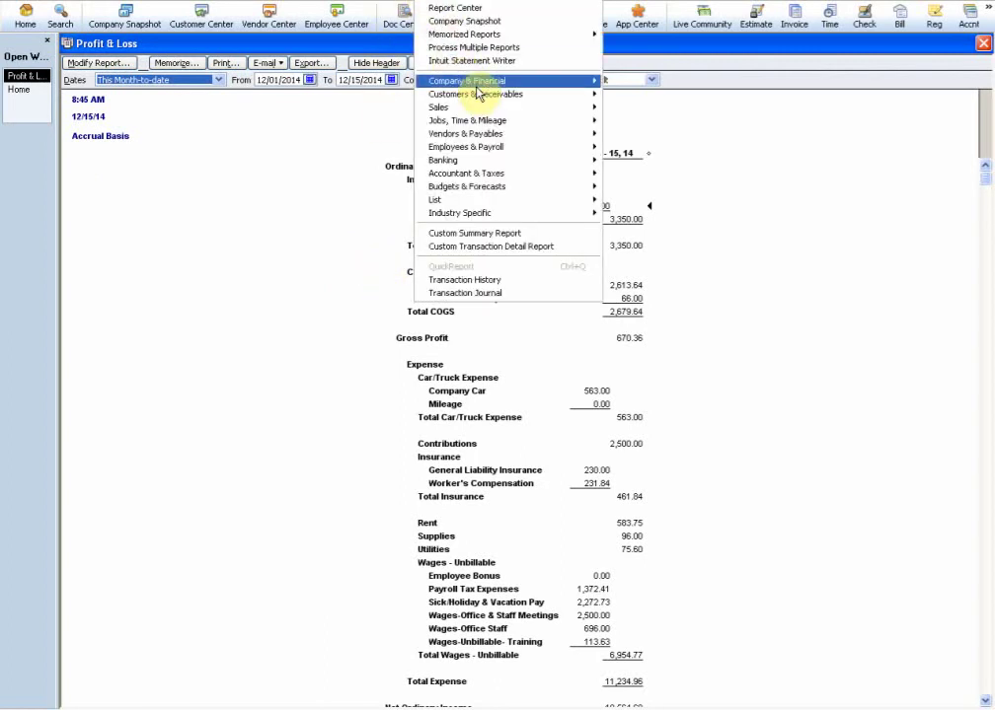
Run the Balance Sheet Standard report and review Accounts Receivable and Accounts Payable.
{"action": "mouse_move", "coordinate": [472, 81]}
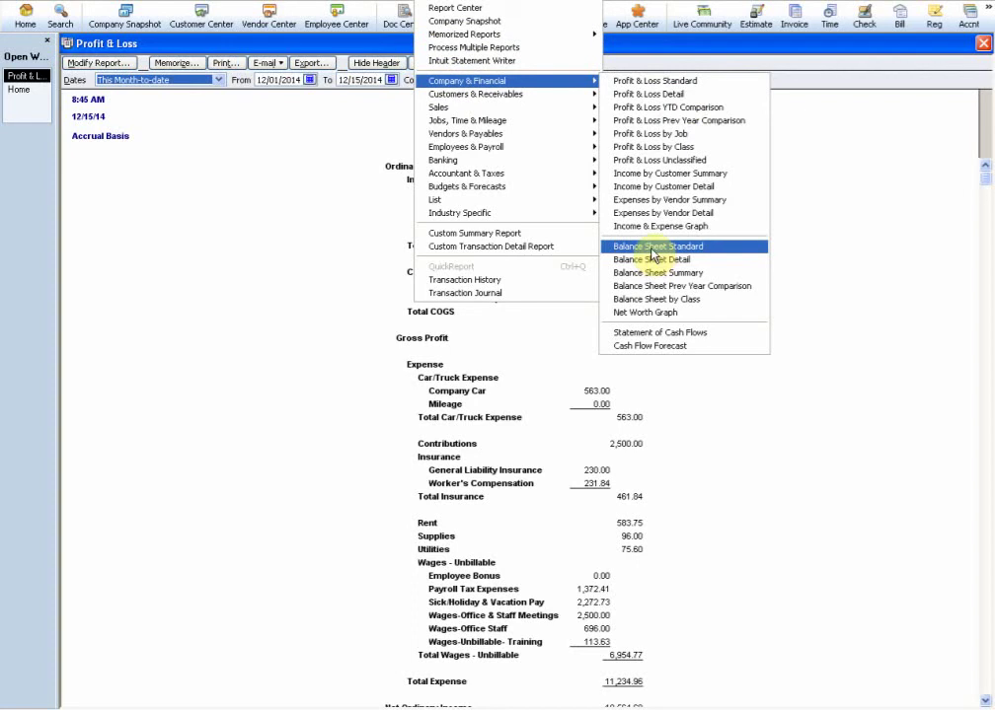
{"action": "left_click", "coordinate": [652, 247]}
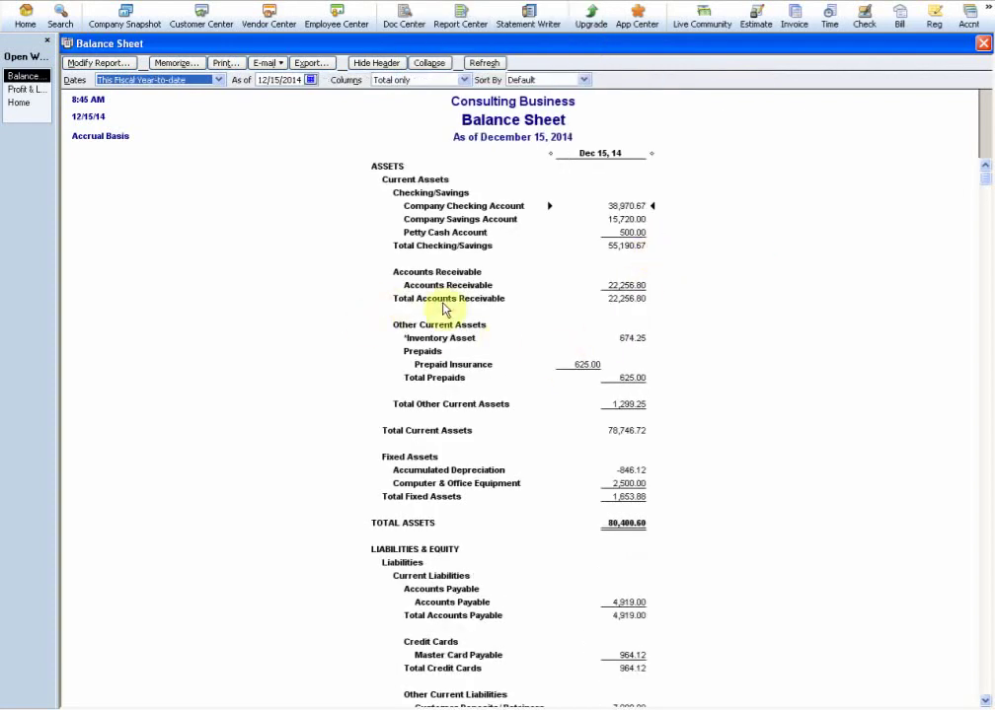
{"action": "left_click", "coordinate": [636, 285]}
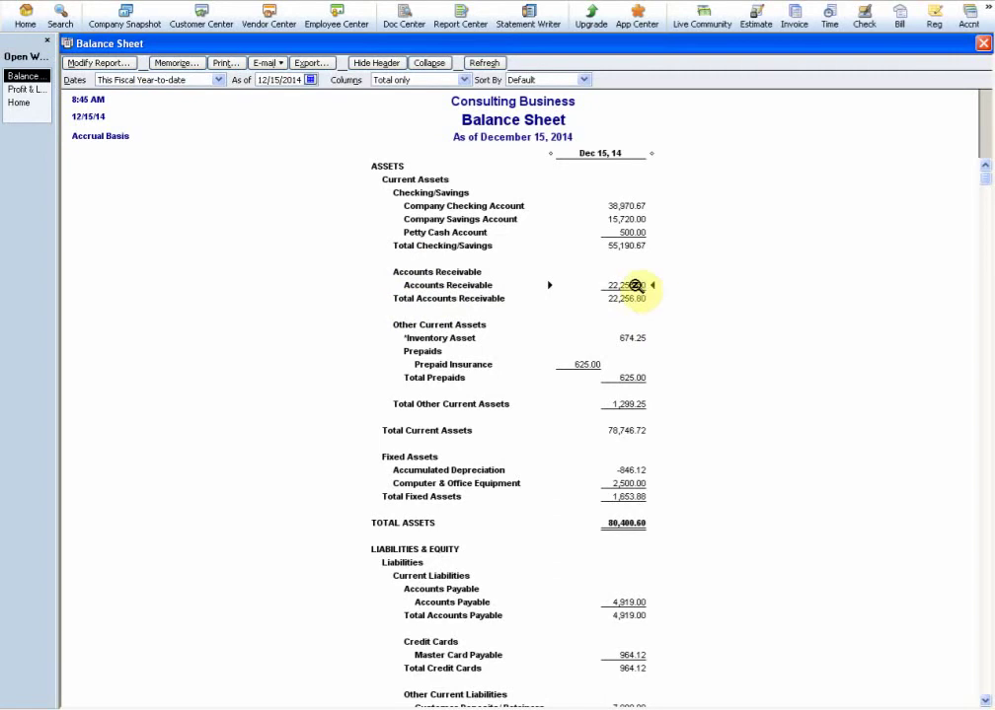
{"action": "scroll", "coordinate": [600, 562], "scroll_direction": "down", "scroll_amount": 2}
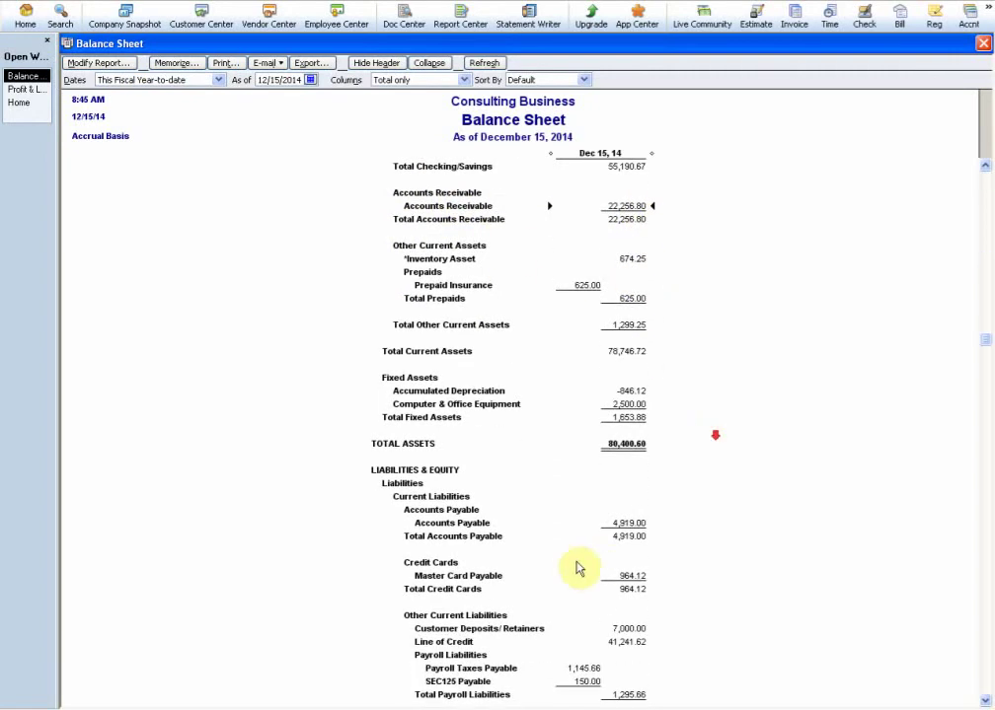
{"action": "left_click", "coordinate": [620, 524]}
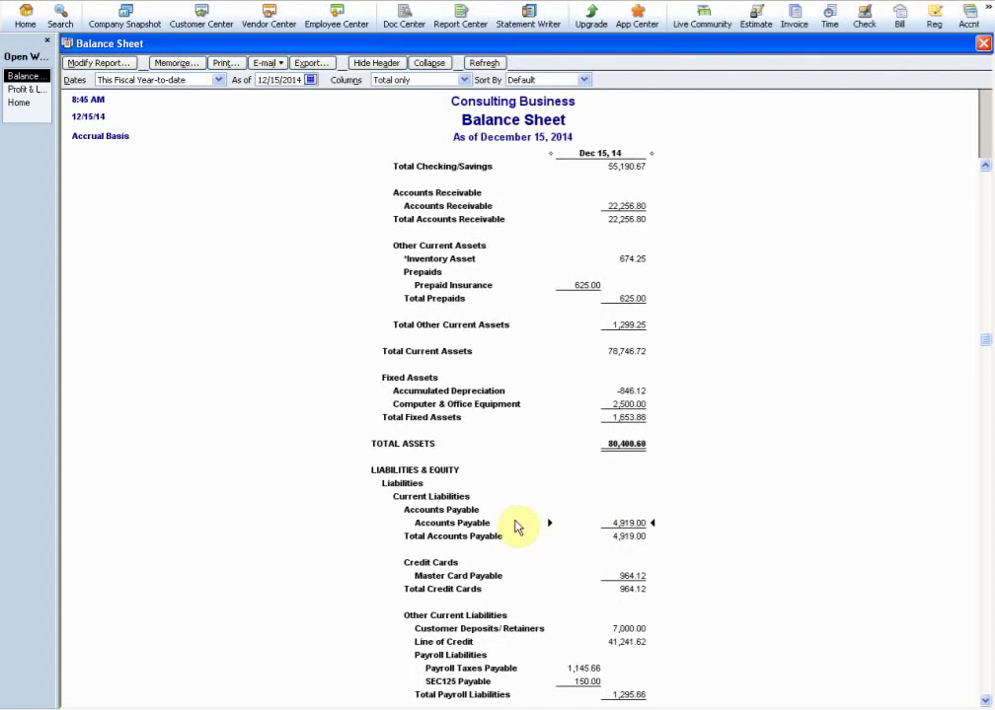
Set the Profit & Loss period to This Fiscal Year, January–December 2014, showing total income 359,274.25.
{"action": "scroll", "coordinate": [395, 382], "scroll_direction": "up", "scroll_amount": 2}
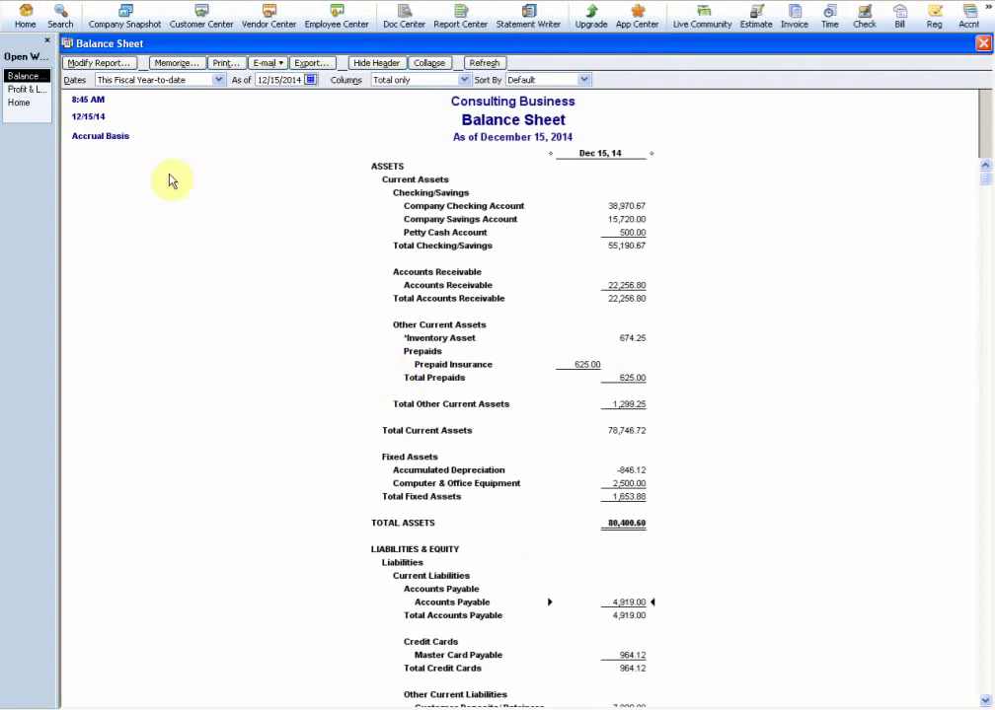
{"action": "left_click", "coordinate": [36, 91]}
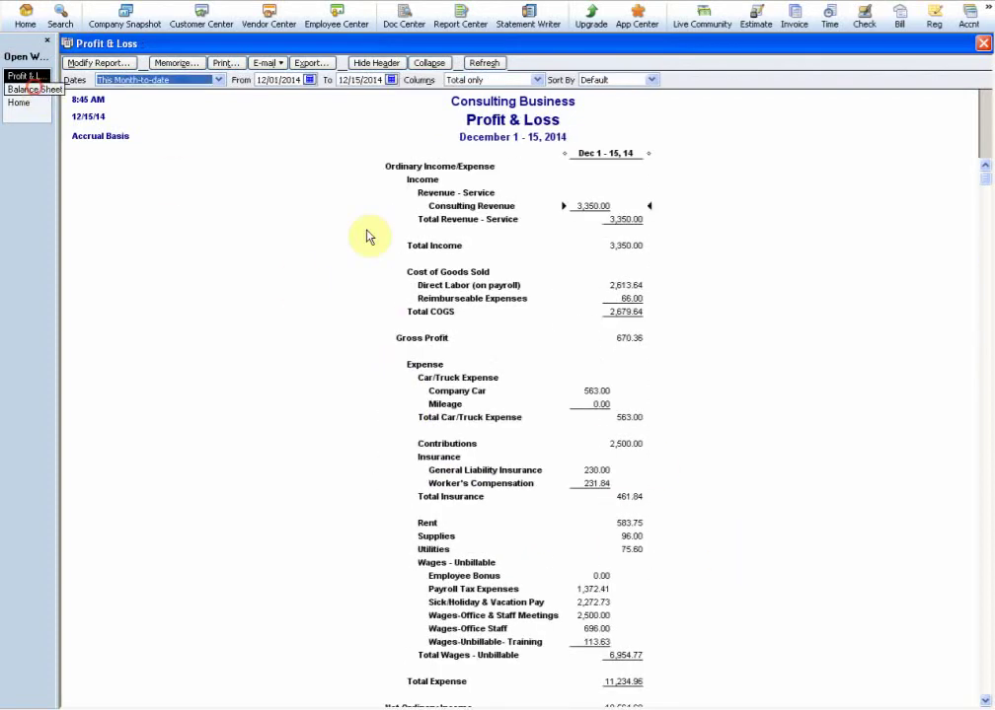
{"action": "left_click", "coordinate": [216, 81]}
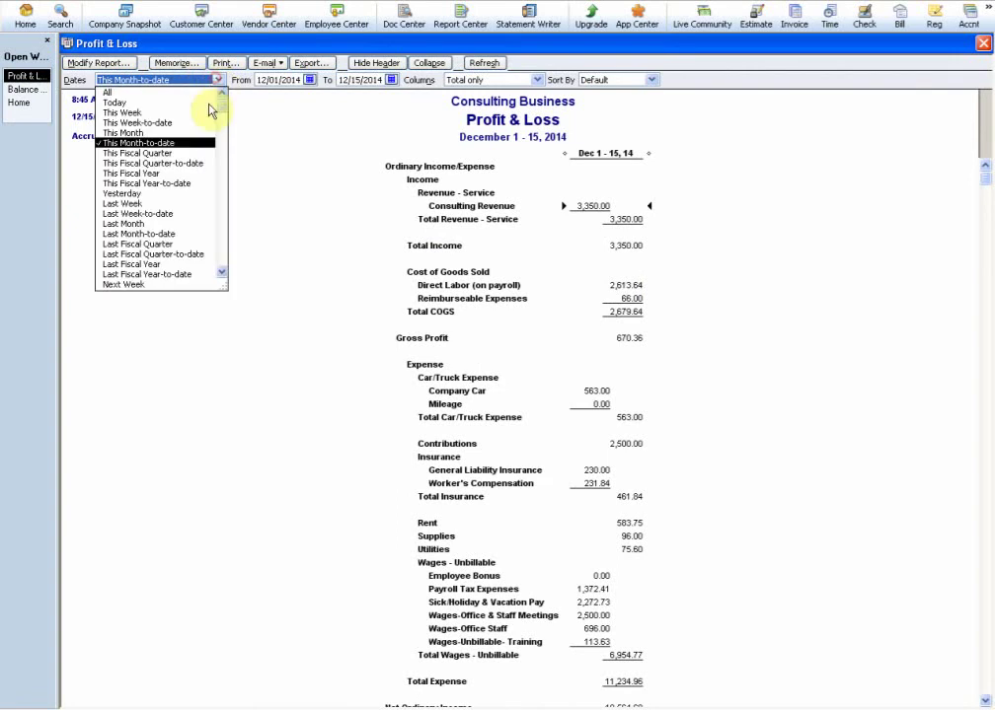
{"action": "left_click", "coordinate": [141, 174]}
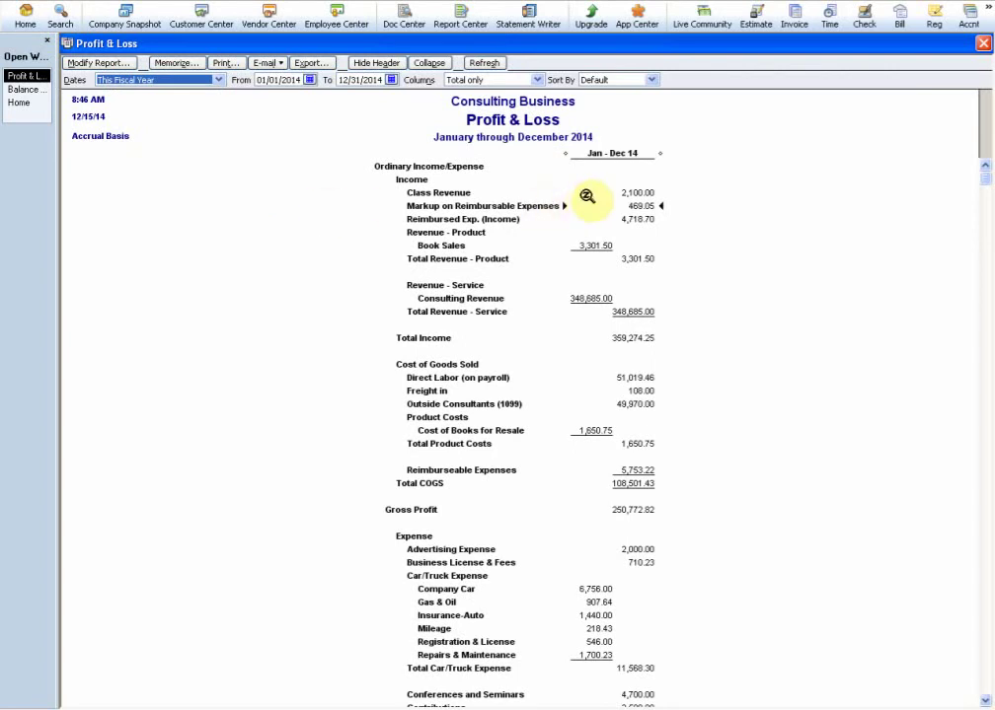
{"action": "left_click", "coordinate": [643, 339]}
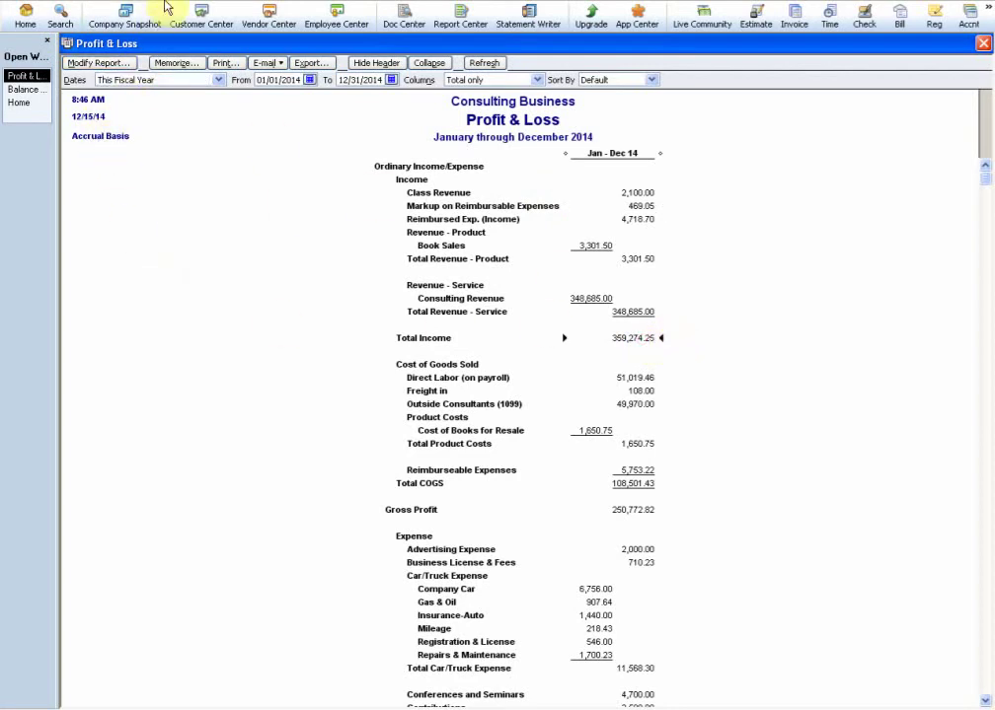
{"action": "left_click", "coordinate": [90, 62]}
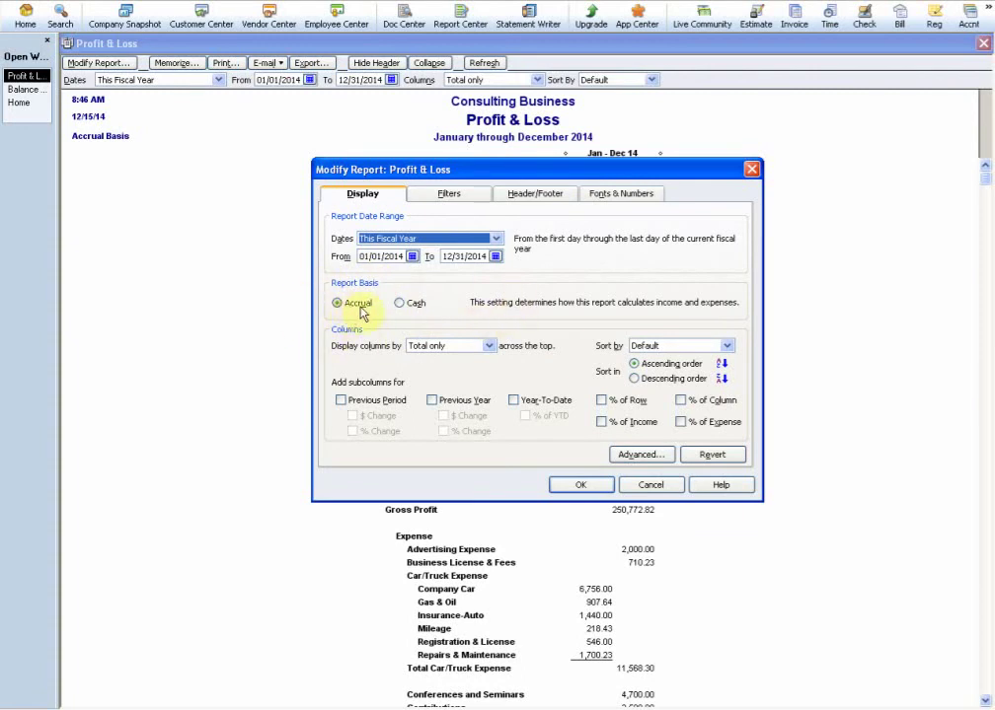
{"action": "left_click", "coordinate": [400, 303]}
{"action": "left_click", "coordinate": [572, 485]}
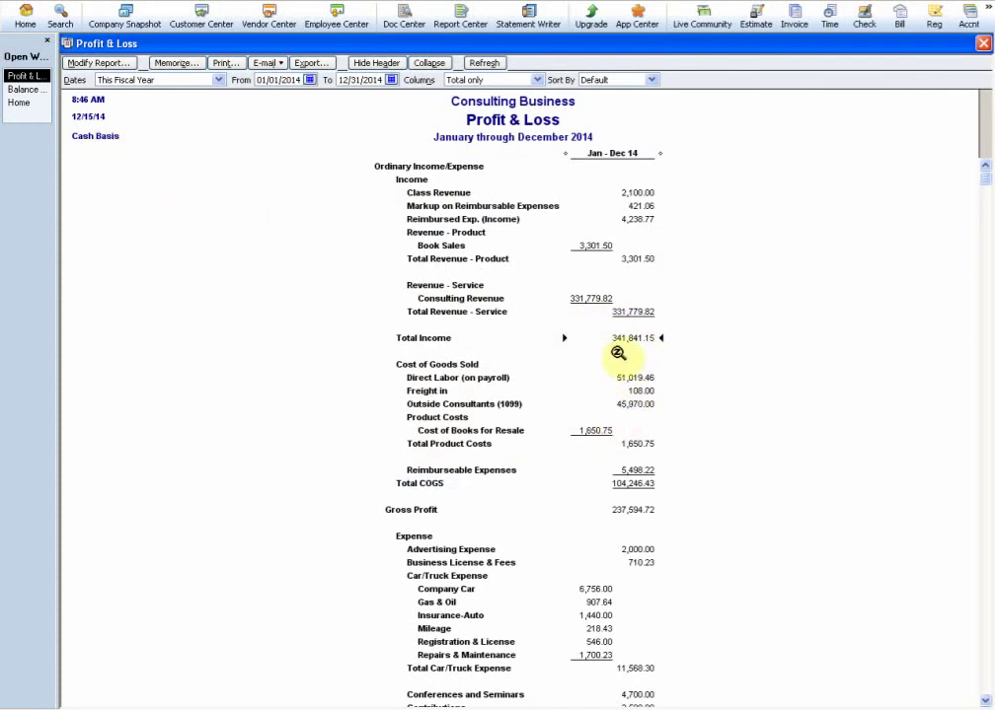
{"action": "left_click", "coordinate": [101, 63]}
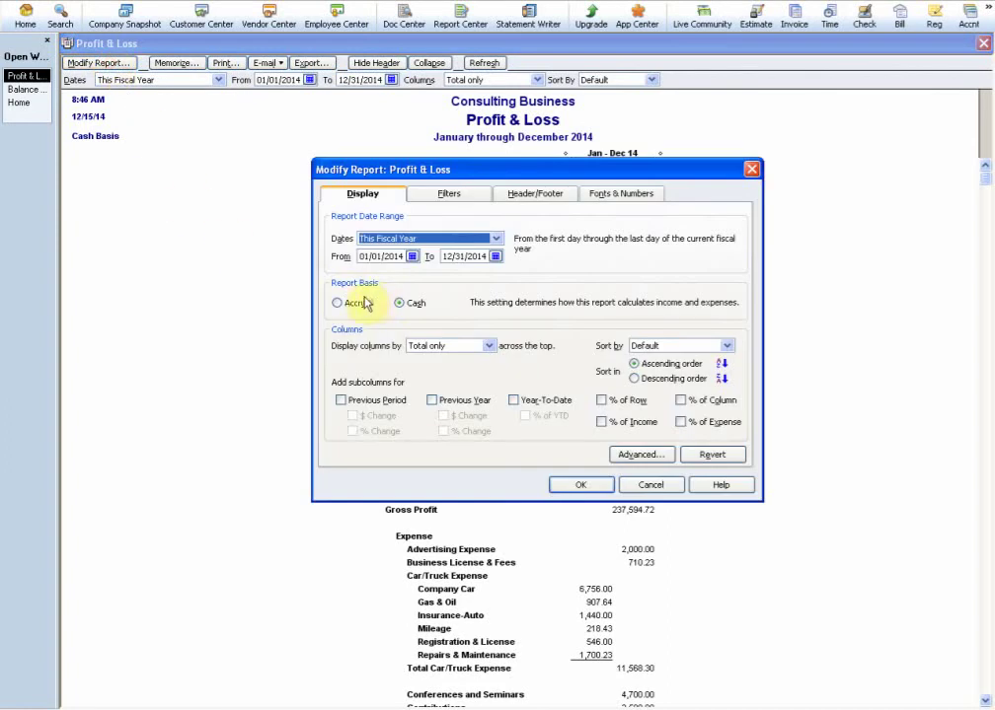
{"action": "left_click", "coordinate": [362, 304]}
{"action": "left_click", "coordinate": [556, 485]}
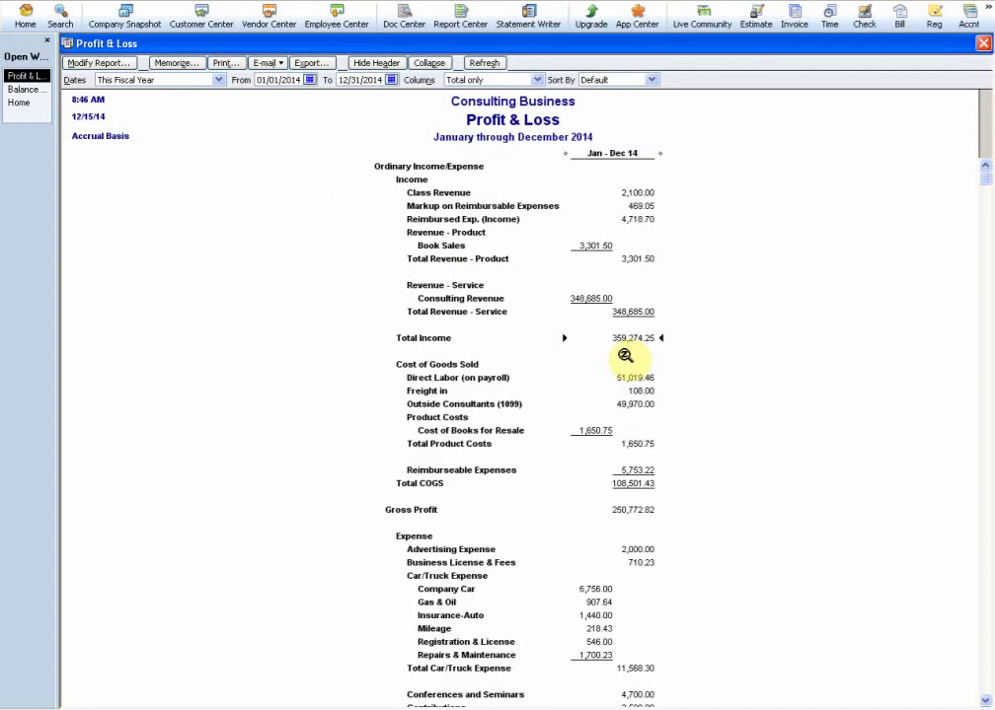
Change the Balance Sheet to Cash Basis, giving total assets of 58,143.80.
{"action": "left_click", "coordinate": [21, 88]}
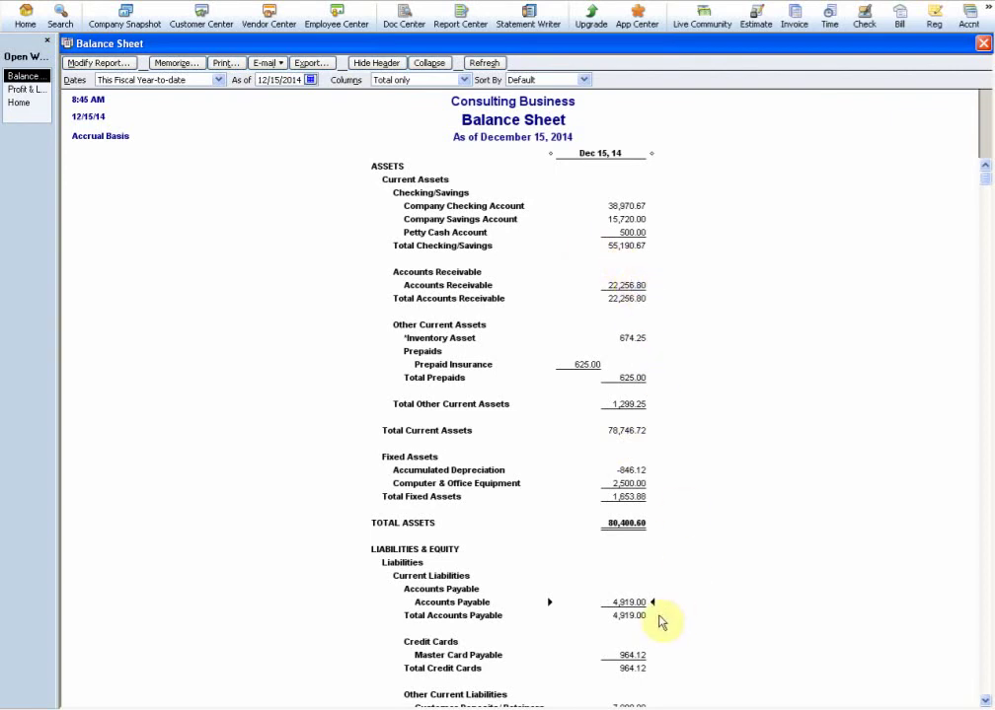
{"action": "left_click", "coordinate": [111, 62]}
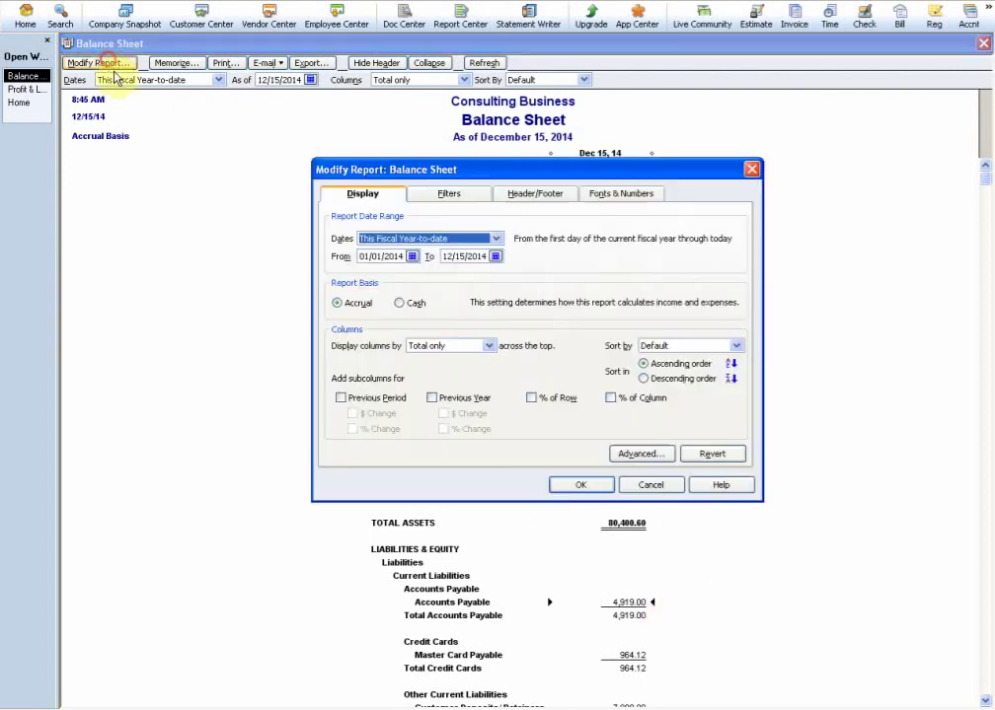
{"action": "left_click", "coordinate": [400, 305]}
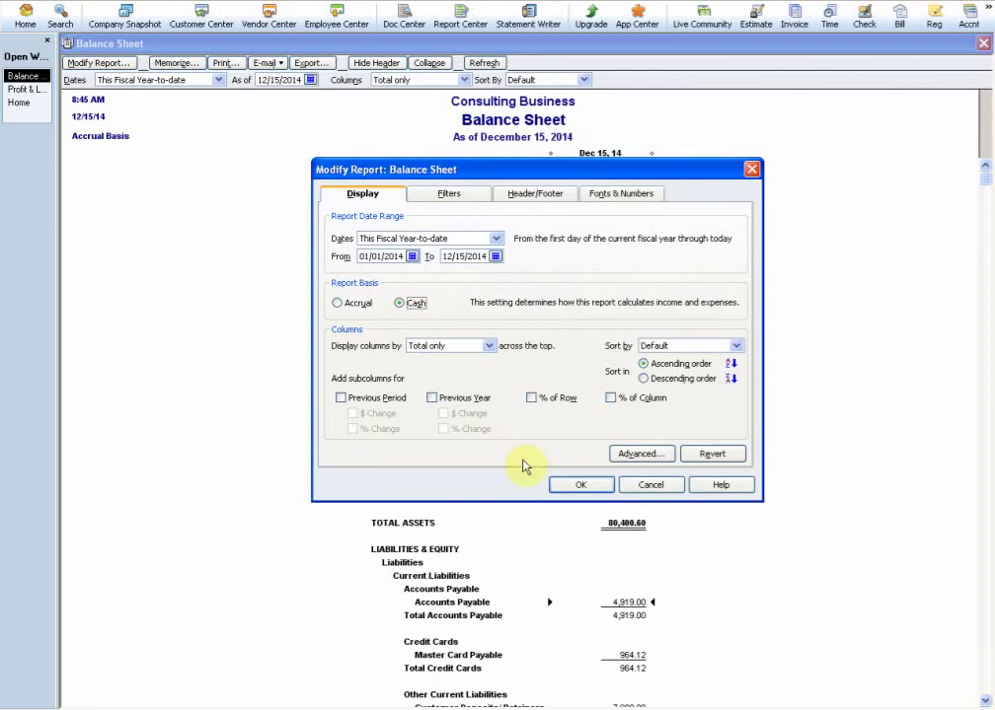
{"action": "left_click", "coordinate": [582, 486]}
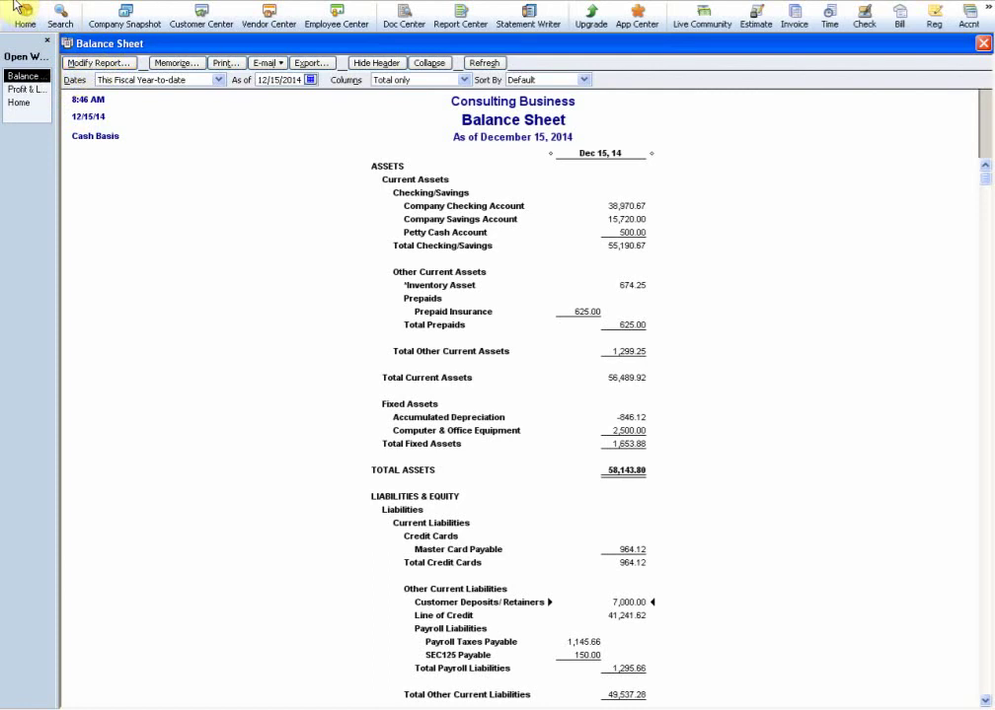
Reopen Modify Report, cancel without changes, and close the Balance Sheet.
{"action": "left_click", "coordinate": [109, 63]}
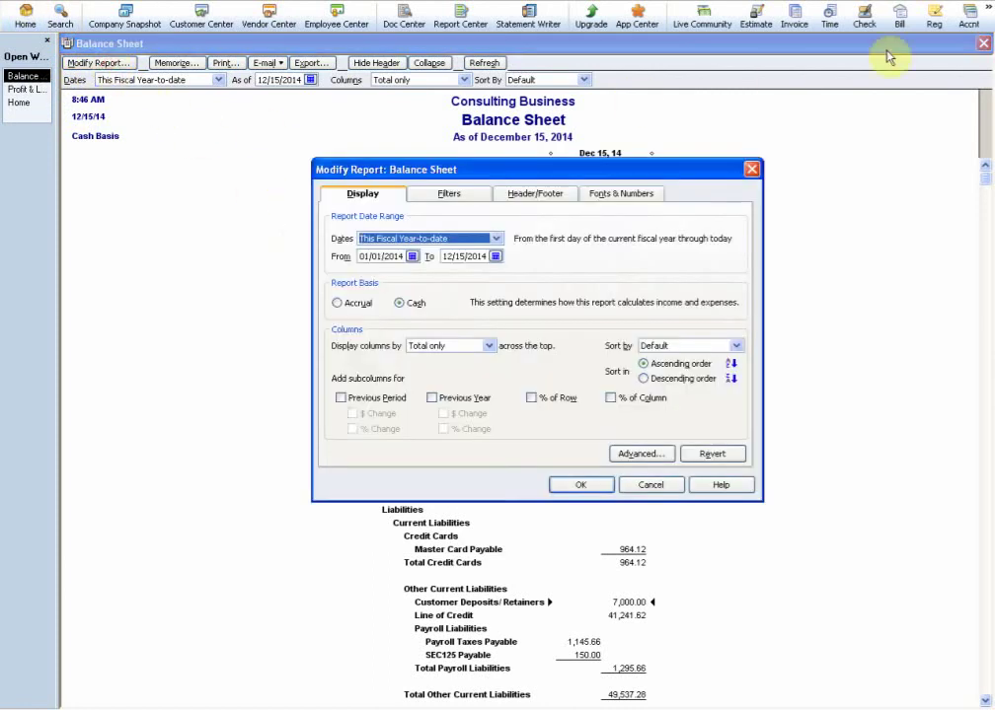
{"action": "left_click", "coordinate": [641, 484]}
{"action": "left_click", "coordinate": [983, 44]}
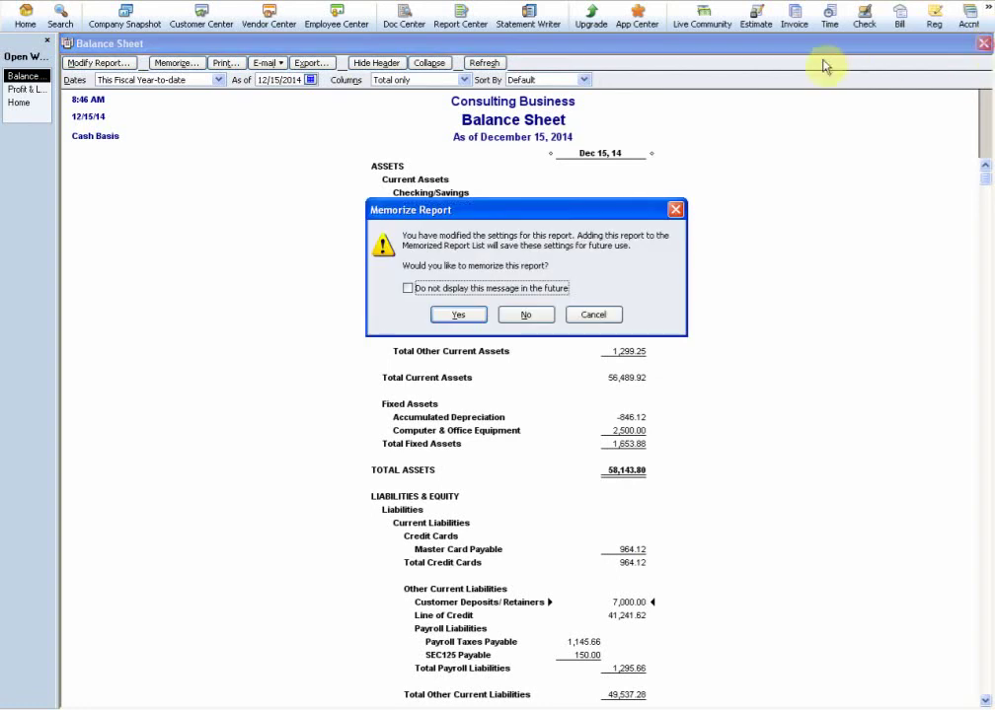
Close the Balance Sheet and Profit & Loss without memorizing, then run Profit & Loss Standard again.
{"action": "left_click", "coordinate": [531, 250]}
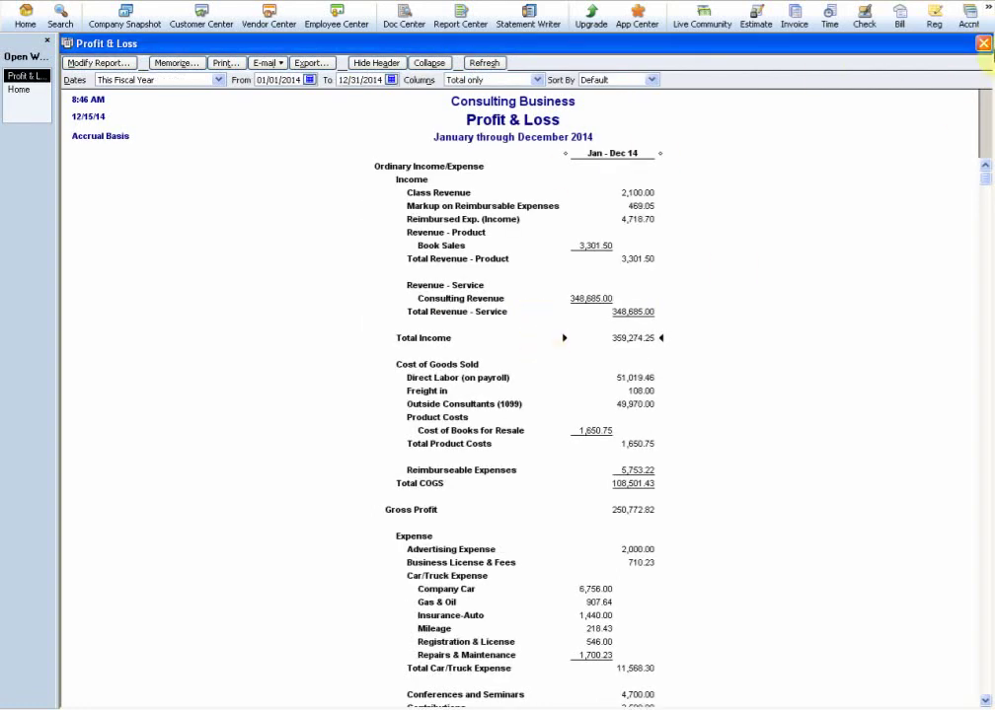
{"action": "left_click", "coordinate": [983, 44]}
{"action": "left_click", "coordinate": [533, 314]}
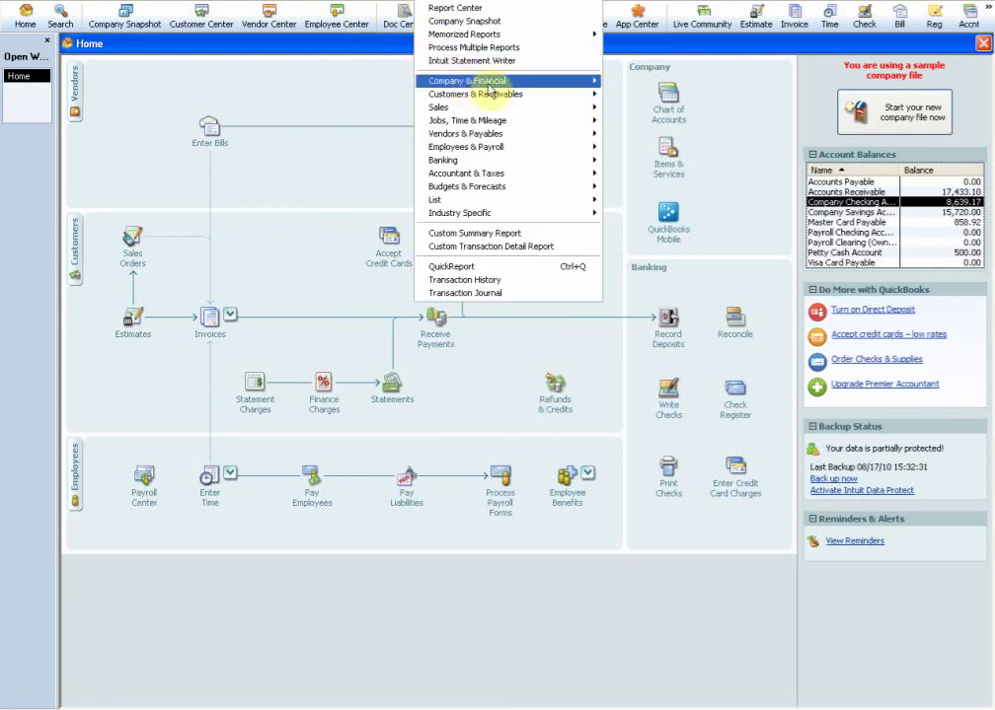
{"action": "mouse_move", "coordinate": [474, 81]}
{"action": "left_click", "coordinate": [661, 81]}
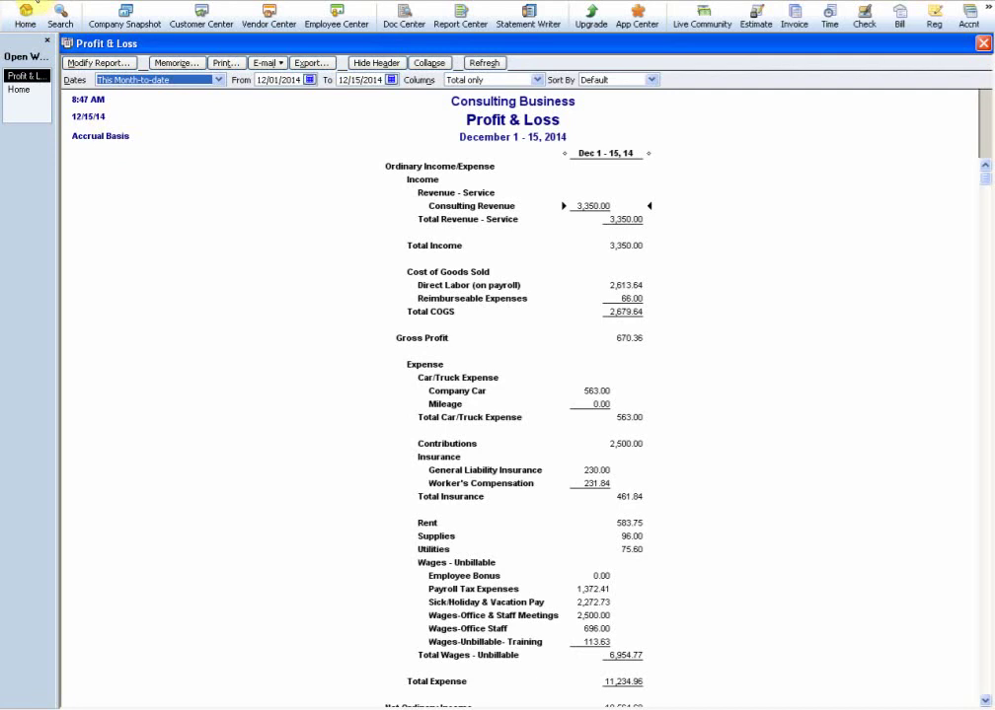
Set the Reports & Graphs company preference Summary Reports Basis from Accrual to Cash.
{"action": "left_click", "coordinate": [36, 2]}
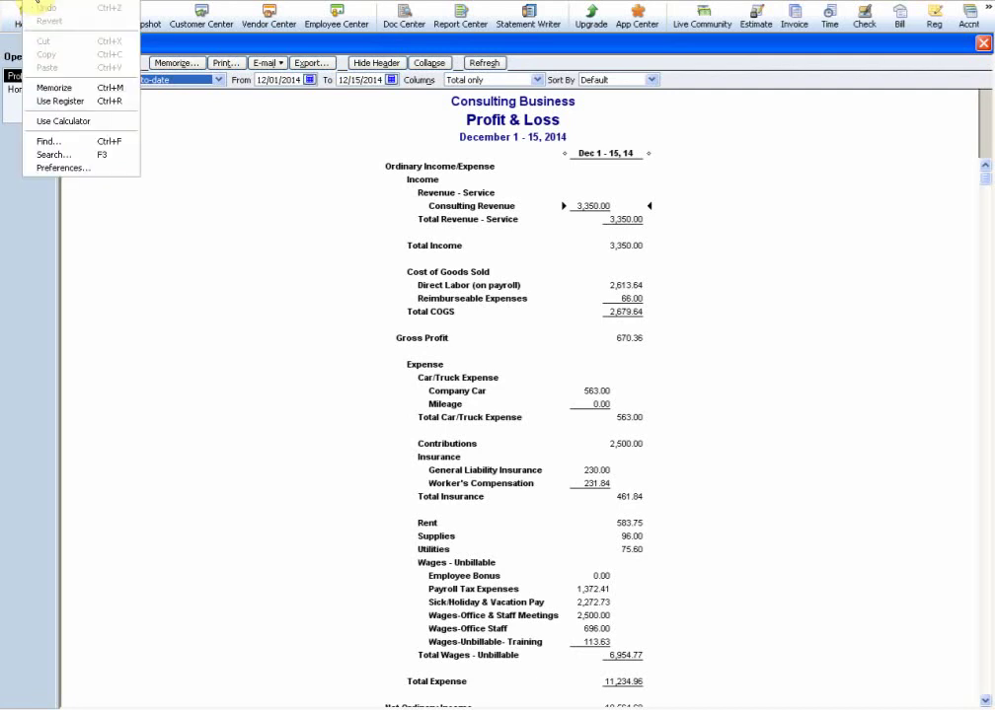
{"action": "left_click", "coordinate": [79, 168]}
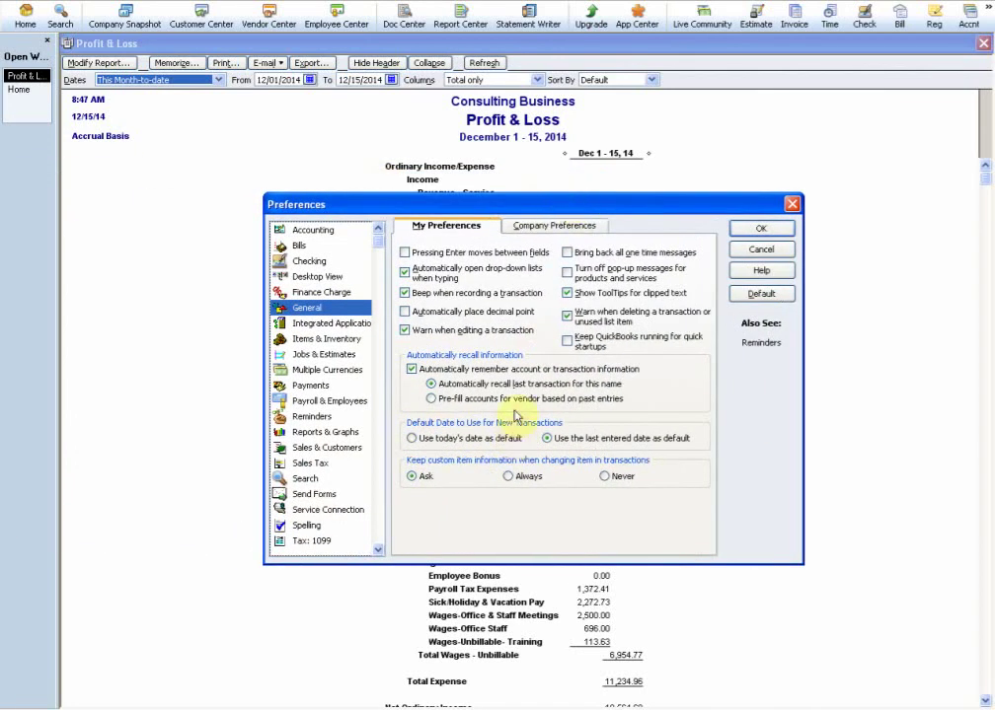
{"action": "left_click", "coordinate": [288, 433]}
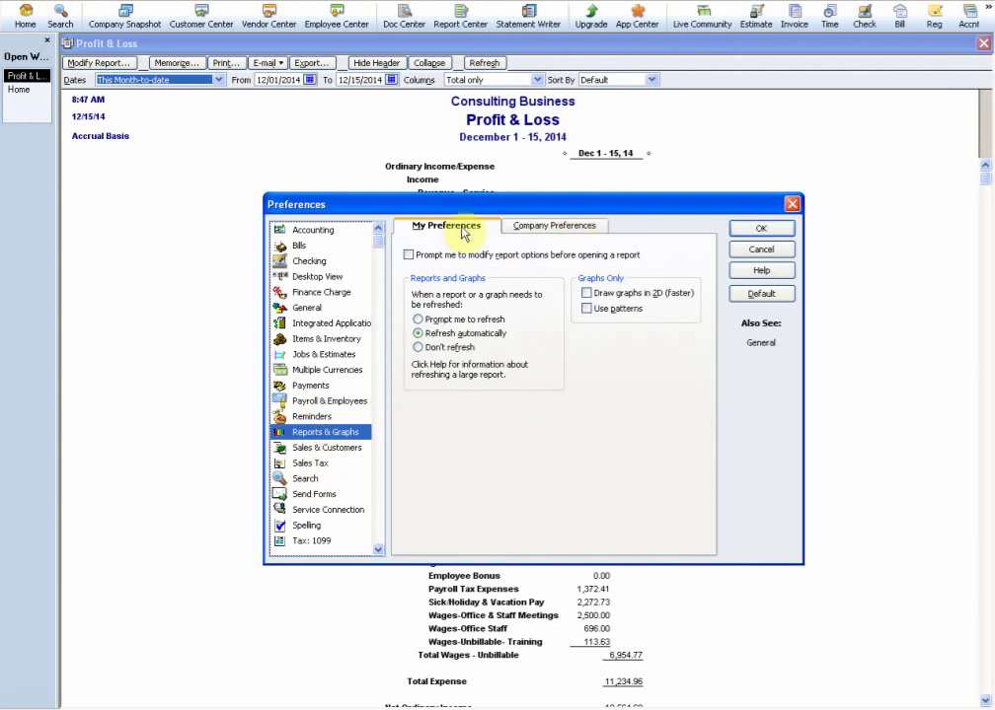
{"action": "left_click", "coordinate": [555, 230]}
{"action": "left_click", "coordinate": [424, 293]}
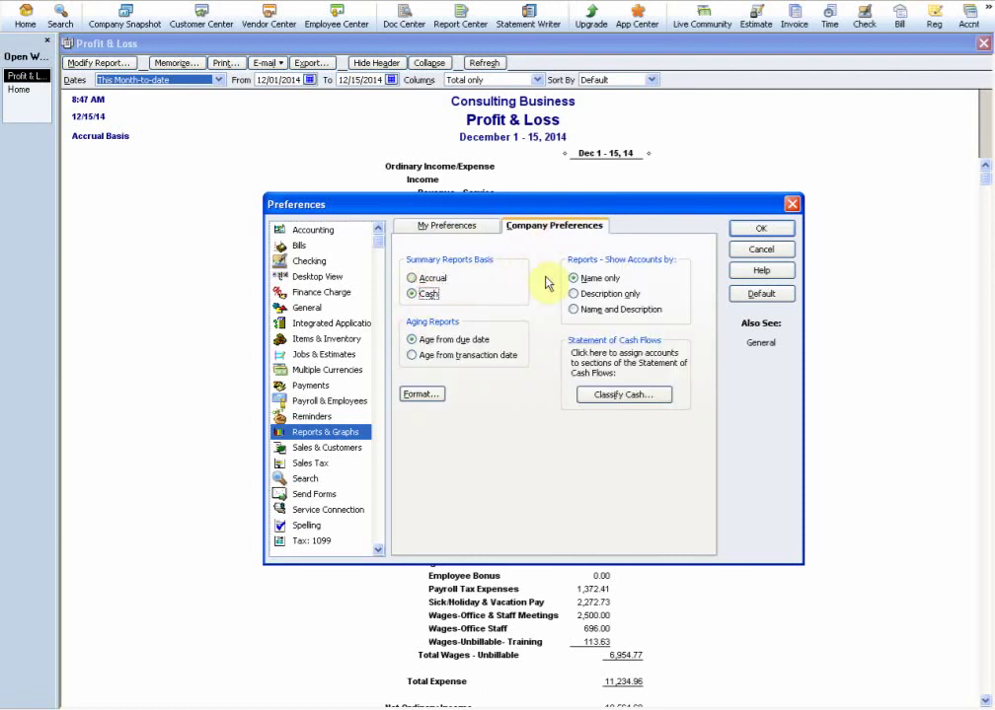
{"action": "left_click", "coordinate": [781, 229]}
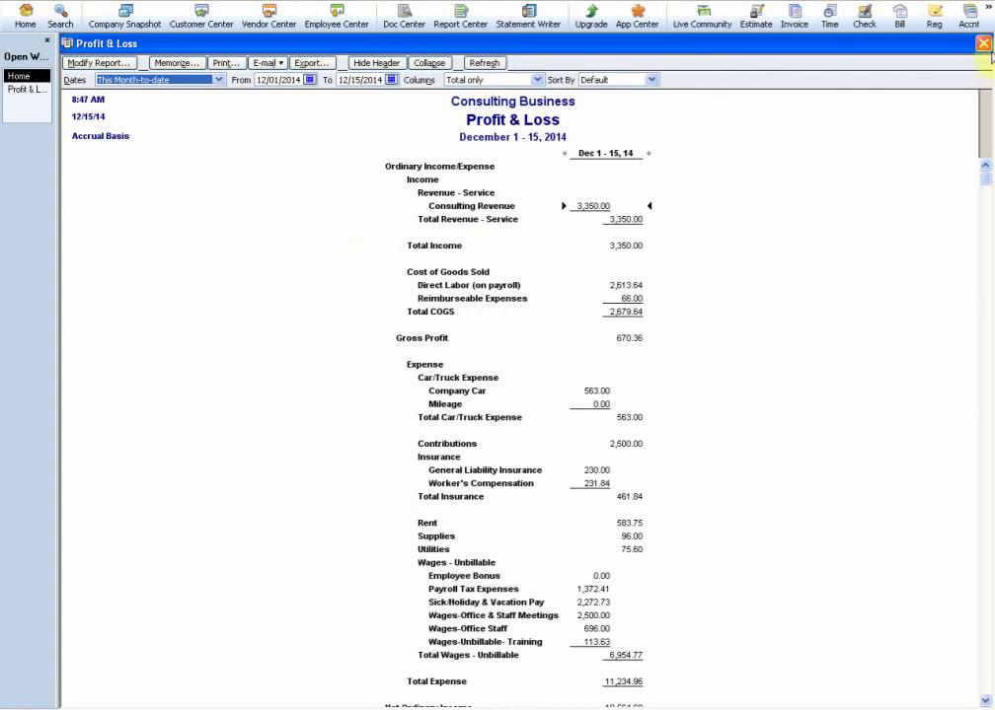
Close the current Profit & Loss and run Profit & Loss Standard again with the Cash default.
{"action": "left_click", "coordinate": [982, 42]}
{"action": "left_click", "coordinate": [434, 8]}
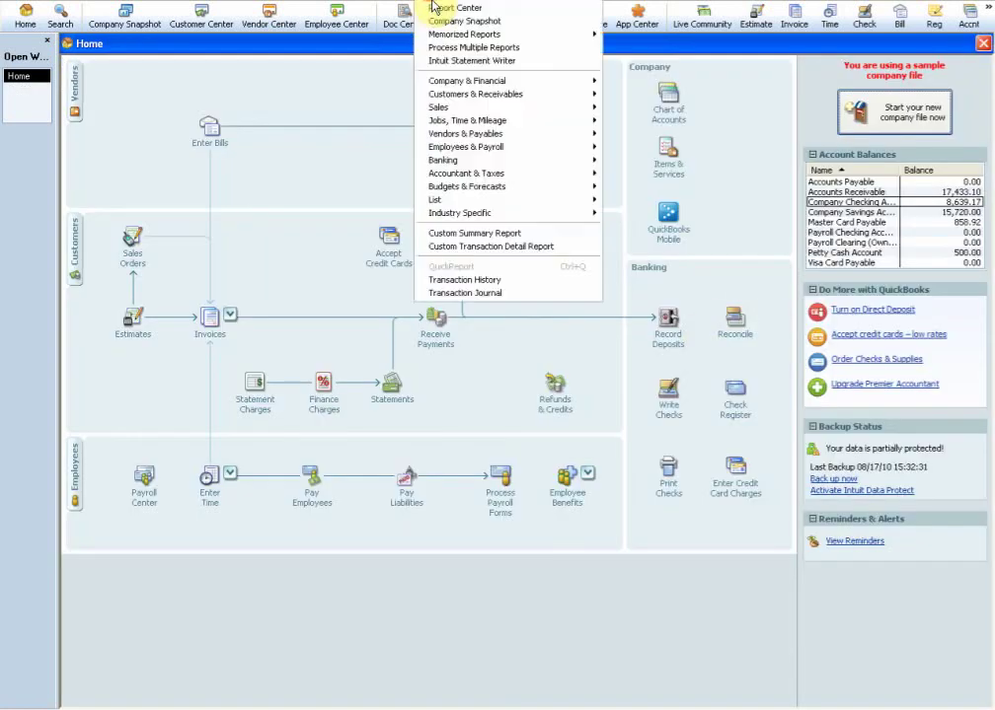
{"action": "mouse_move", "coordinate": [498, 83]}
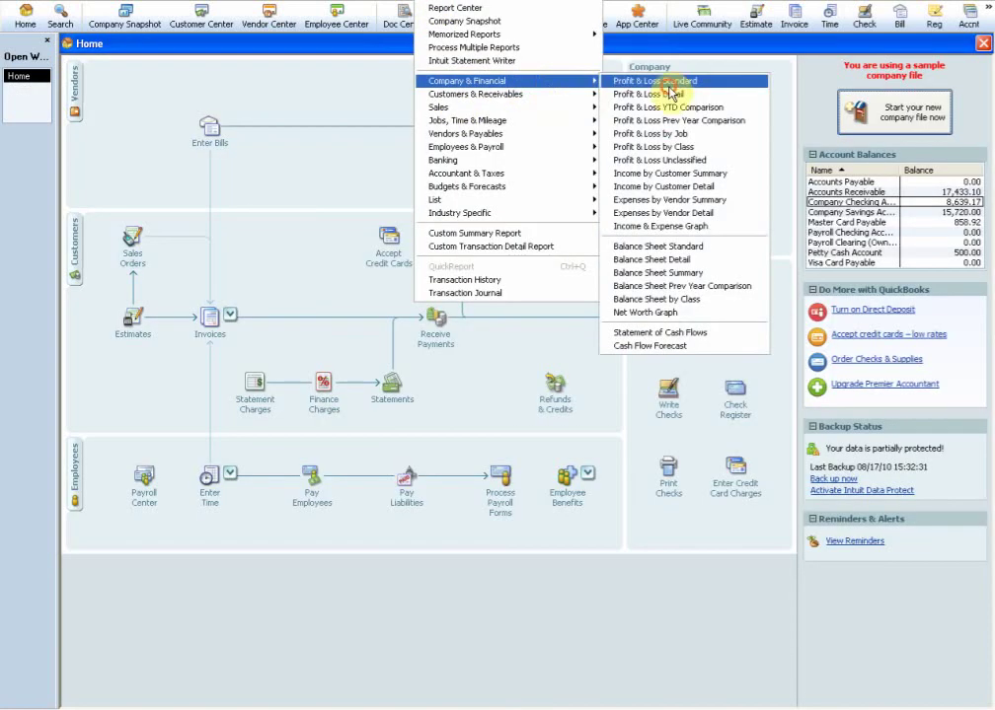
{"action": "left_click", "coordinate": [663, 83]}
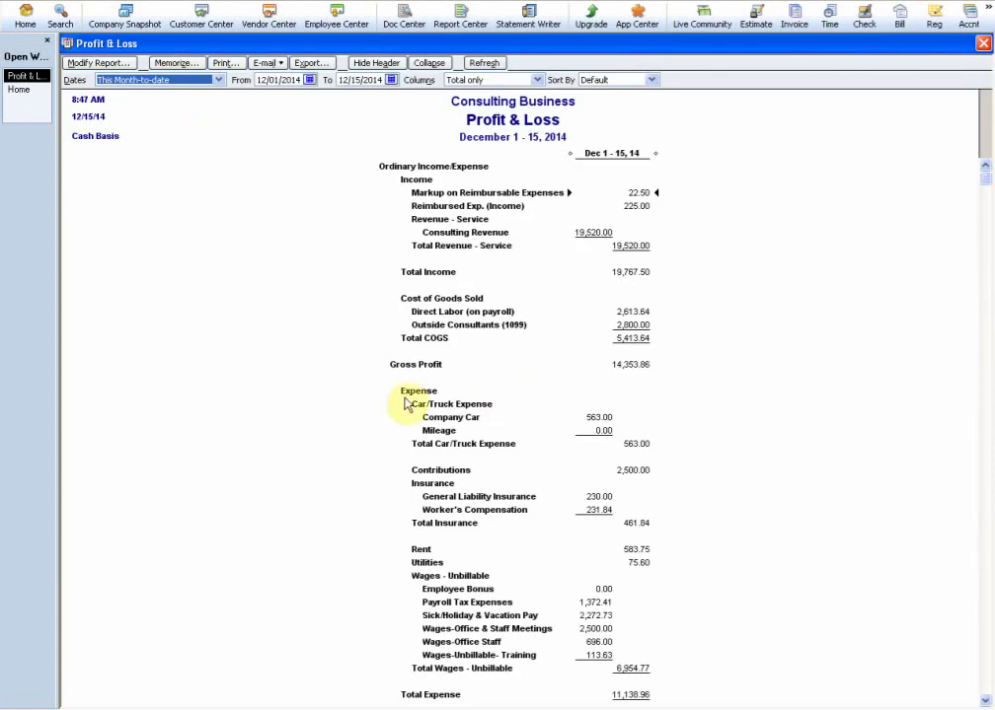